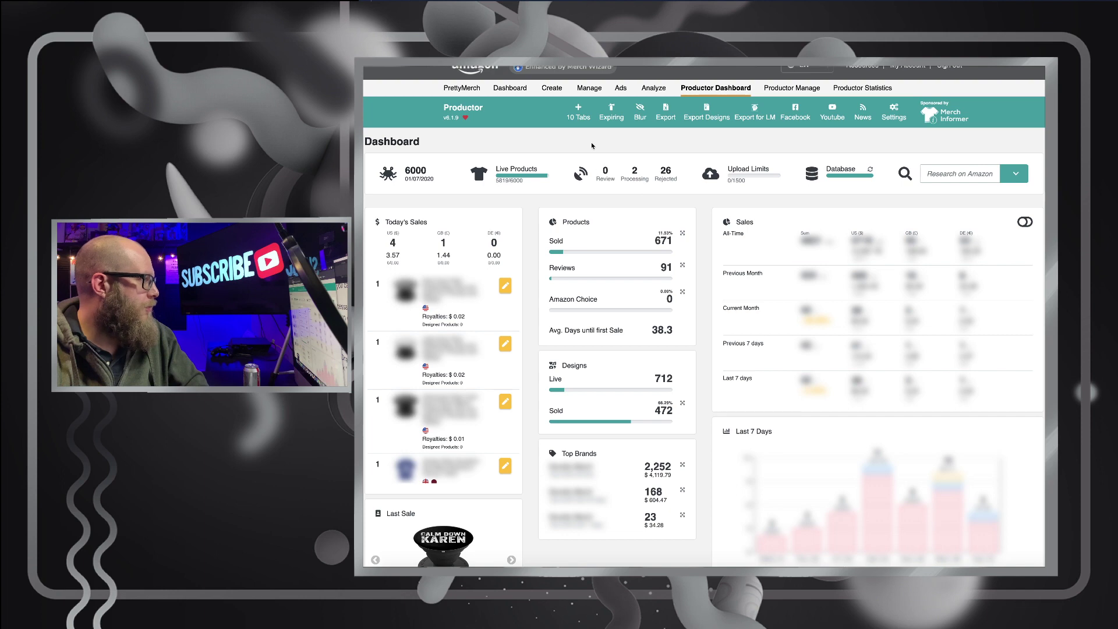
scroll(592, 146, down, 1)
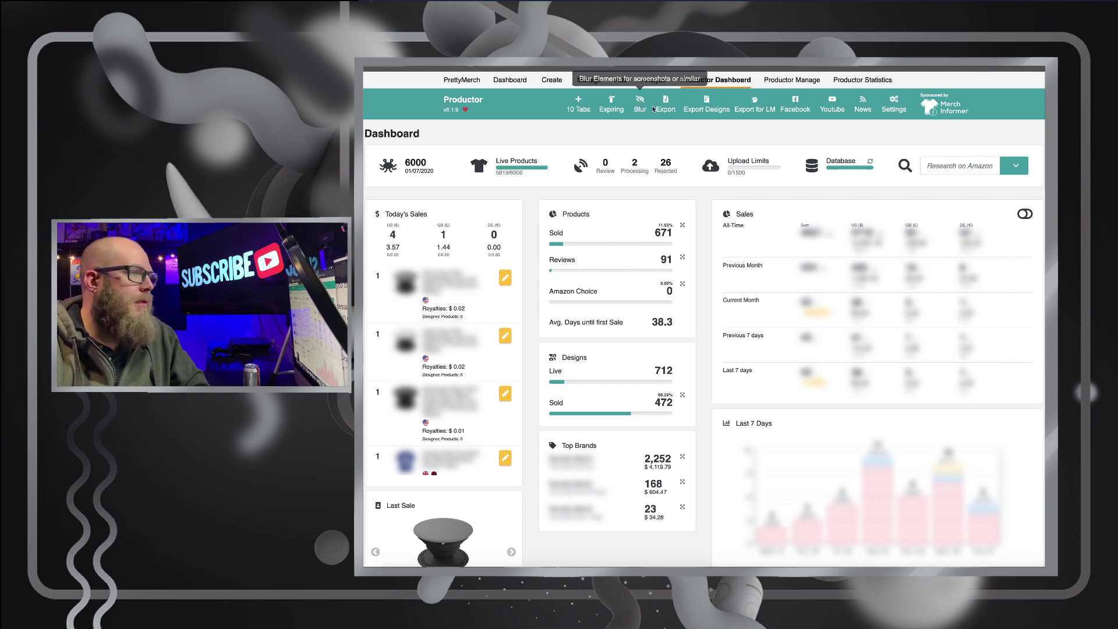
key(super+Tab)
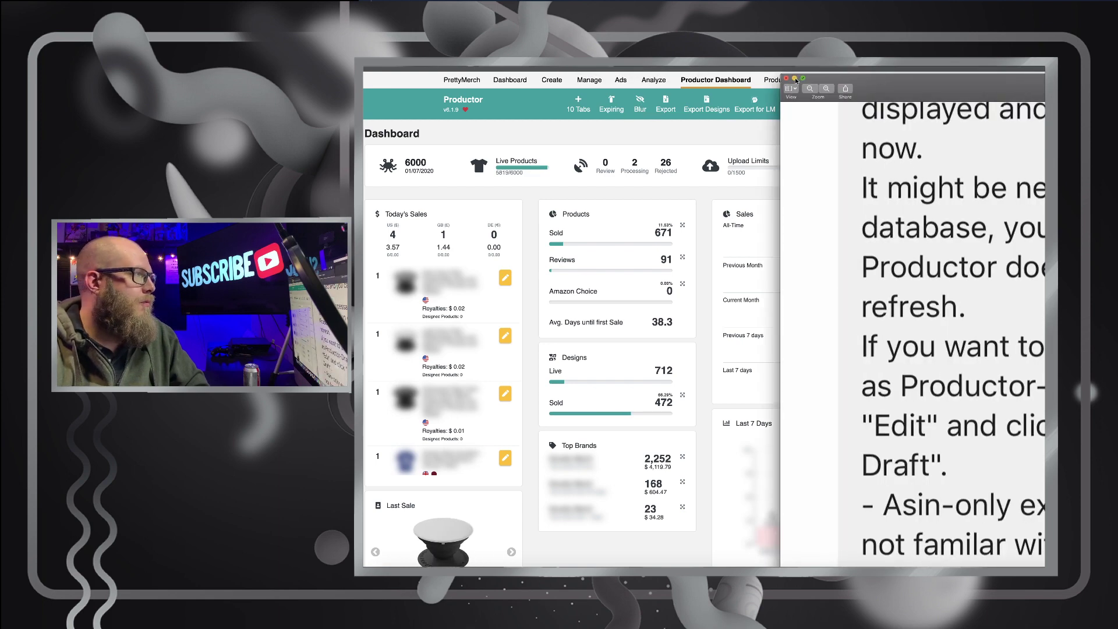
click(795, 78)
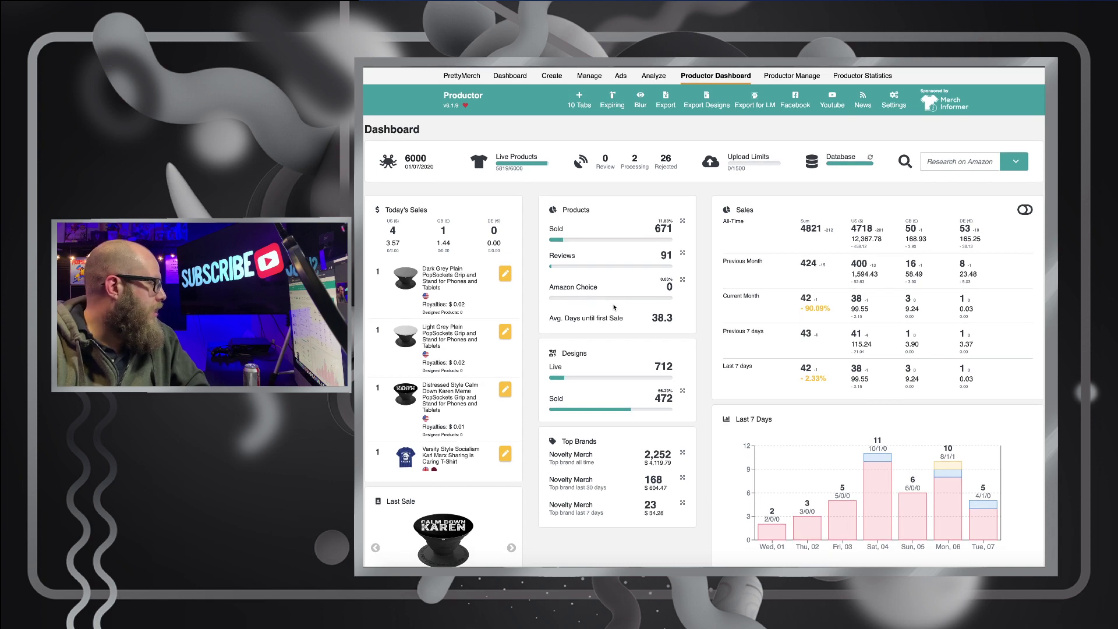
Review the dashboard's daily sales, products, designs, top brands and last 7 days chart
scroll(600, 293, down, 1)
scroll(599, 309, down, 6)
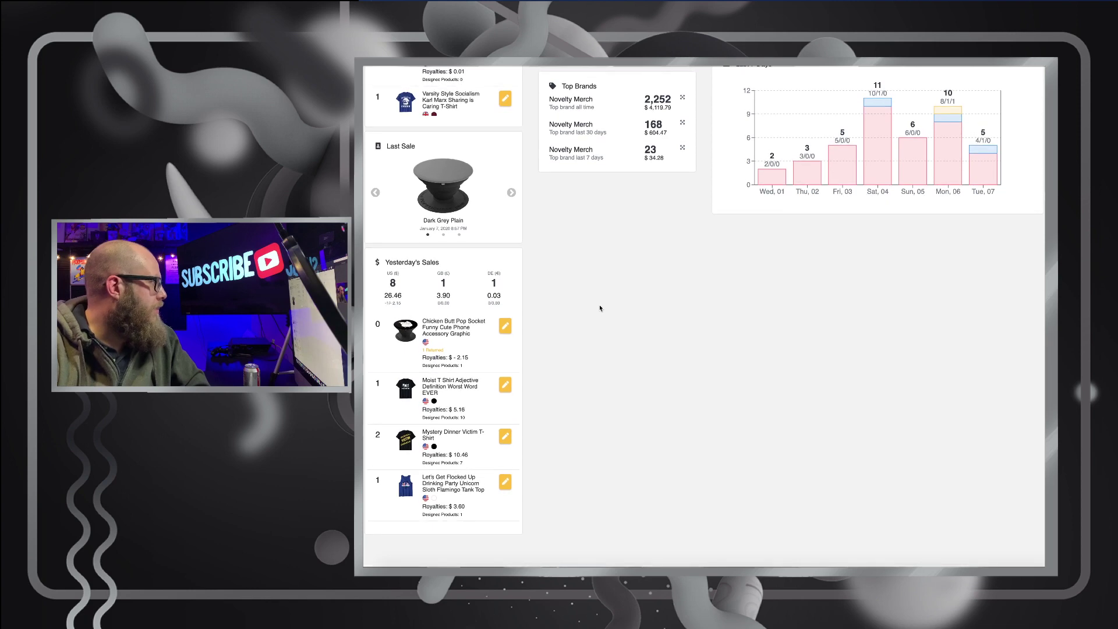
scroll(600, 309, up, 7)
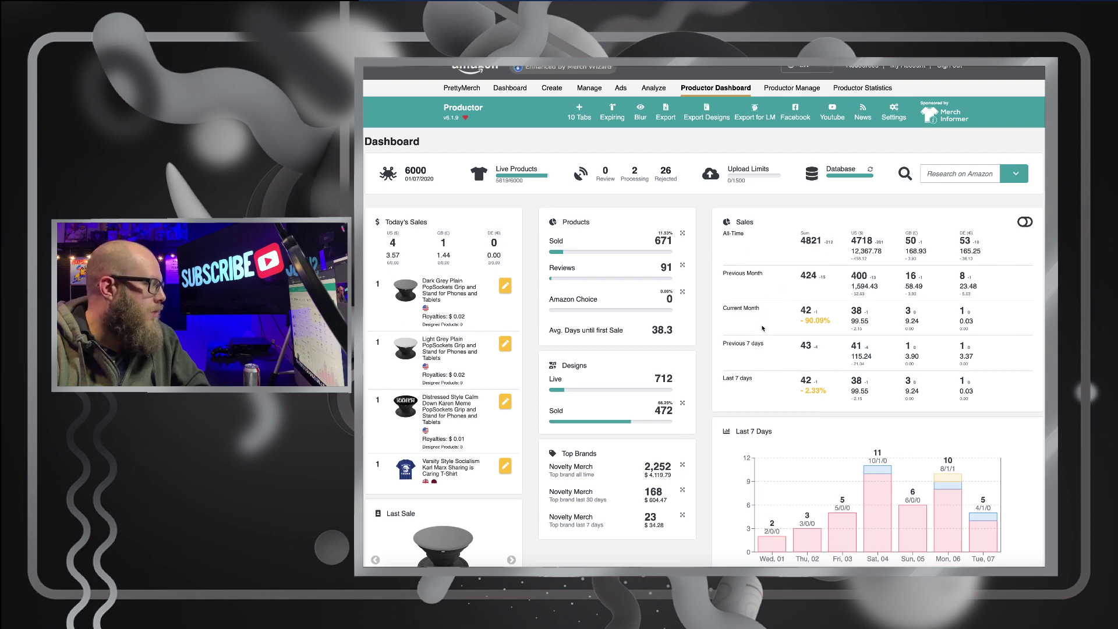
scroll(831, 320, down, 3)
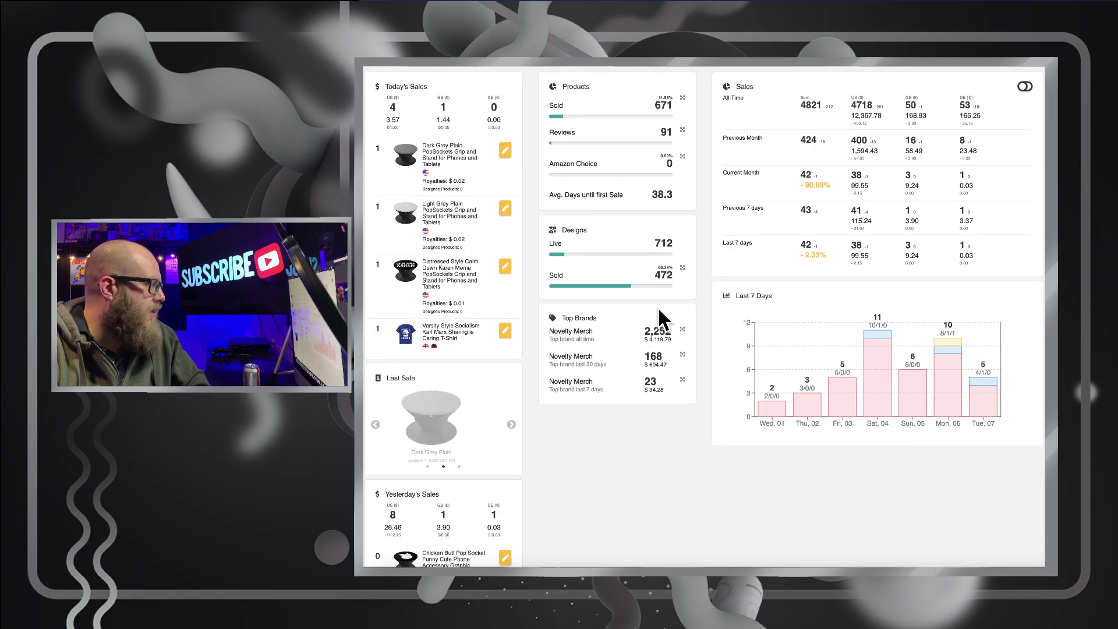
scroll(664, 317, up, 3)
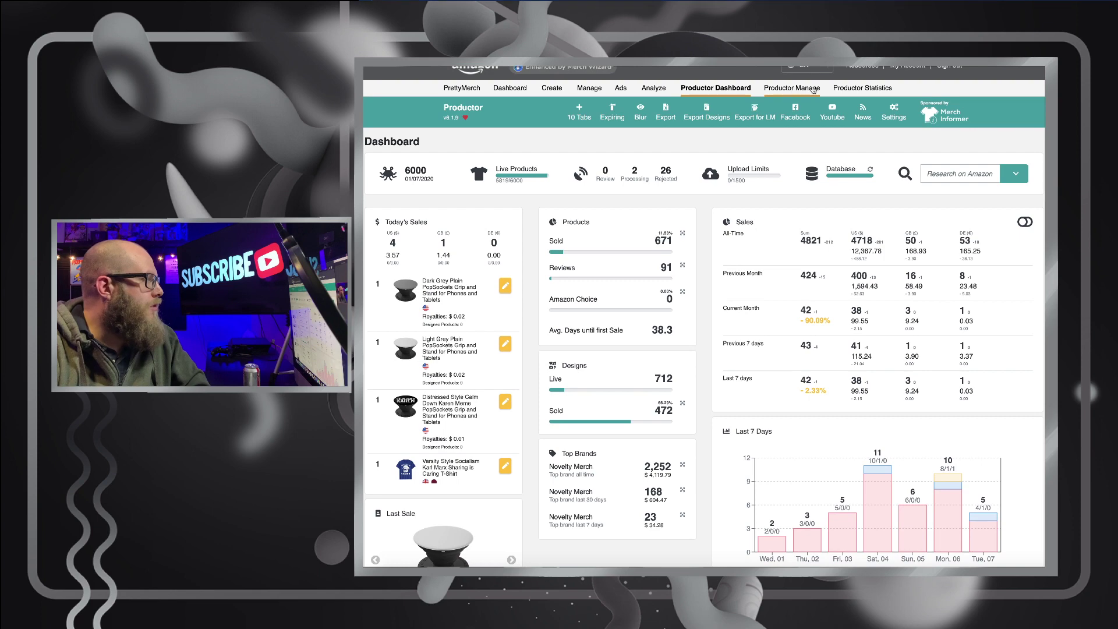
Open Productor Statistics and examine the sold products chart and the Sold Products by Date table
click(862, 88)
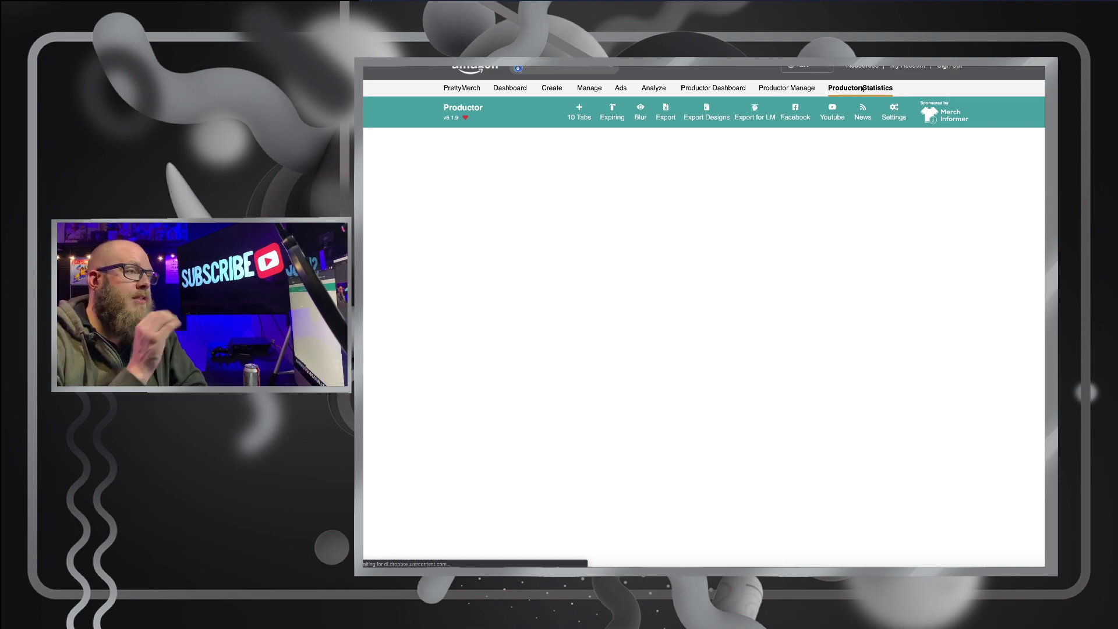
scroll(862, 88, down, 1)
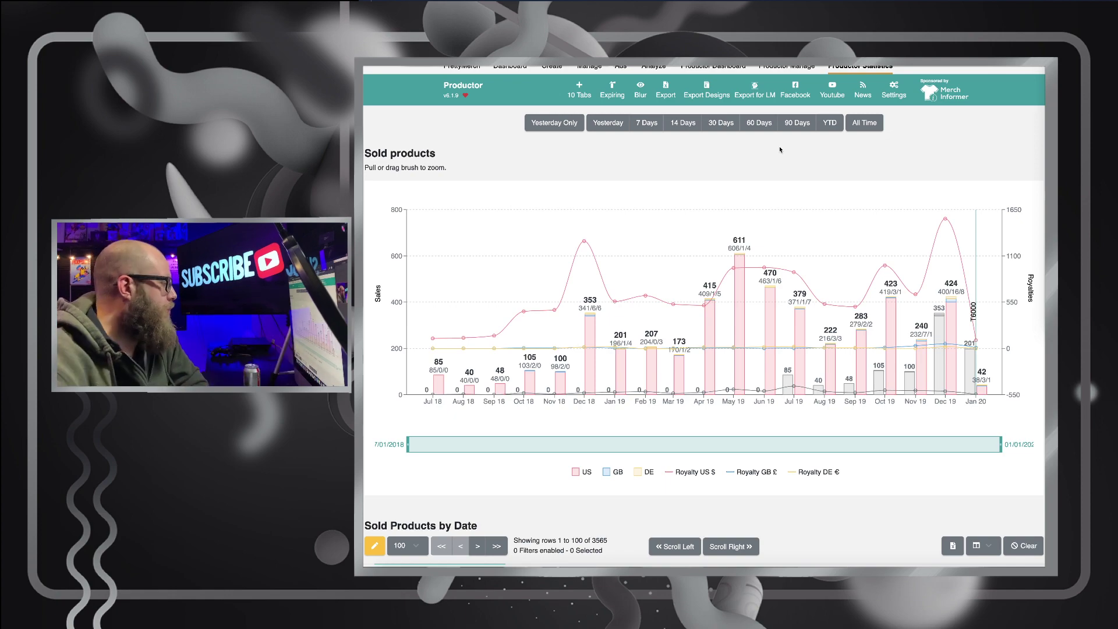
scroll(780, 149, down, 3)
scroll(780, 150, down, 2)
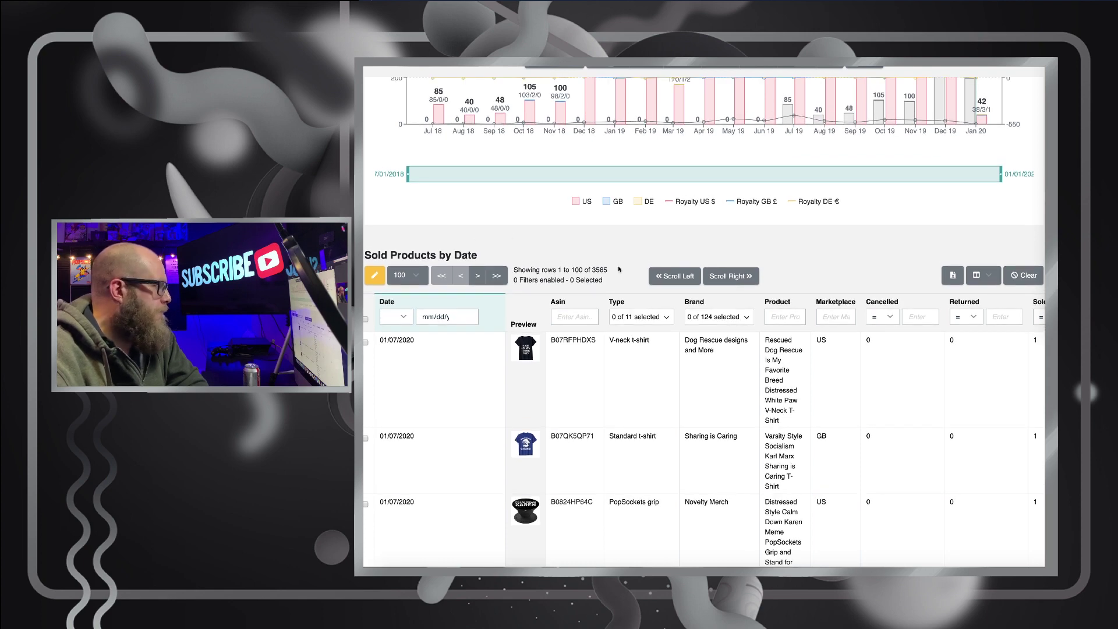
Open the edit page of the first product in the Sold Products by Date table
scroll(818, 303, right, 10)
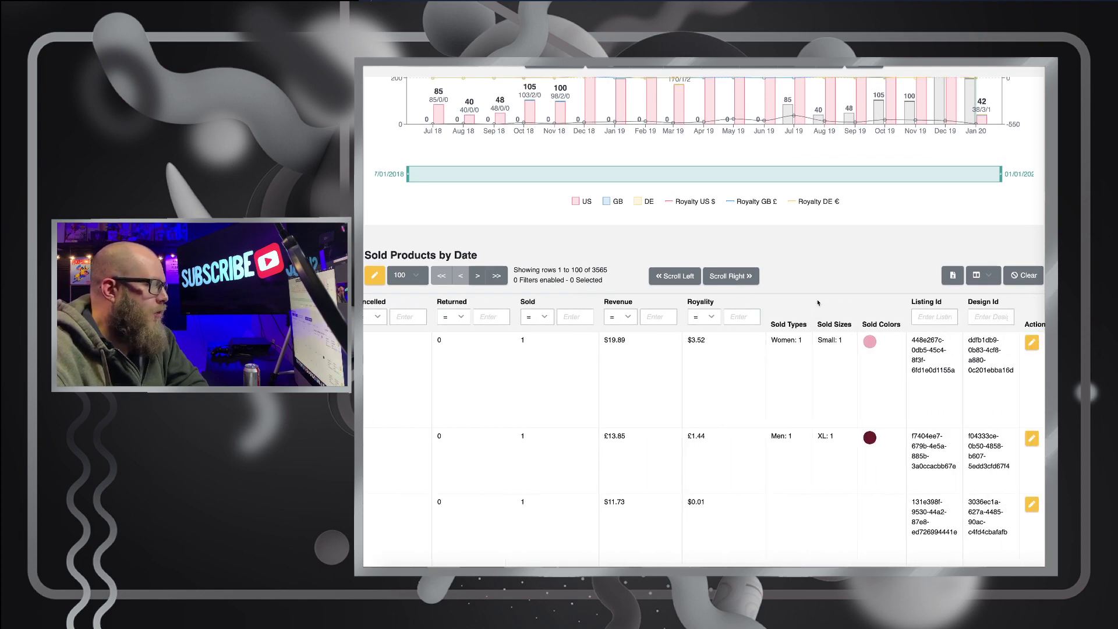
click(1025, 343)
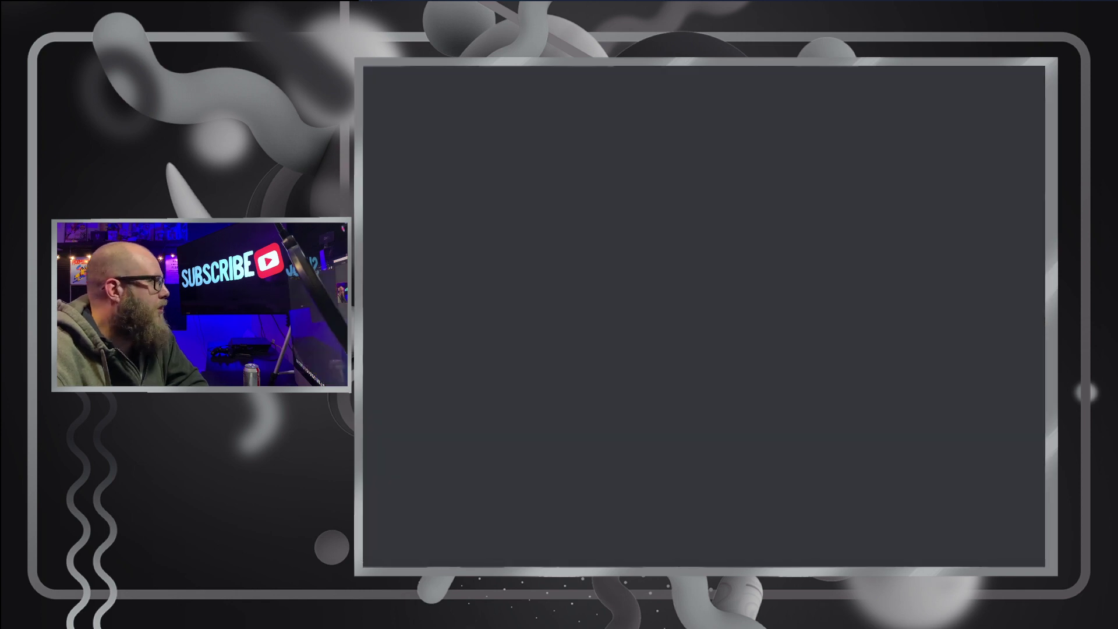
scroll(690, 141, down, 1)
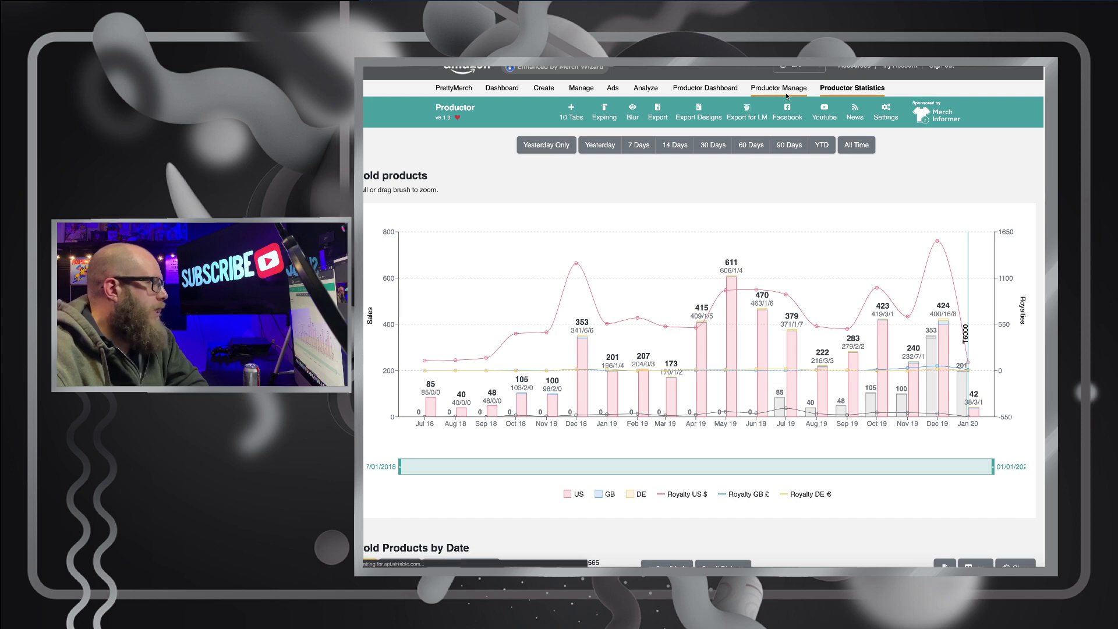
Open Productor Manage and examine the product table's columns, from status and keywords to removal, sales and creation dates
click(784, 90)
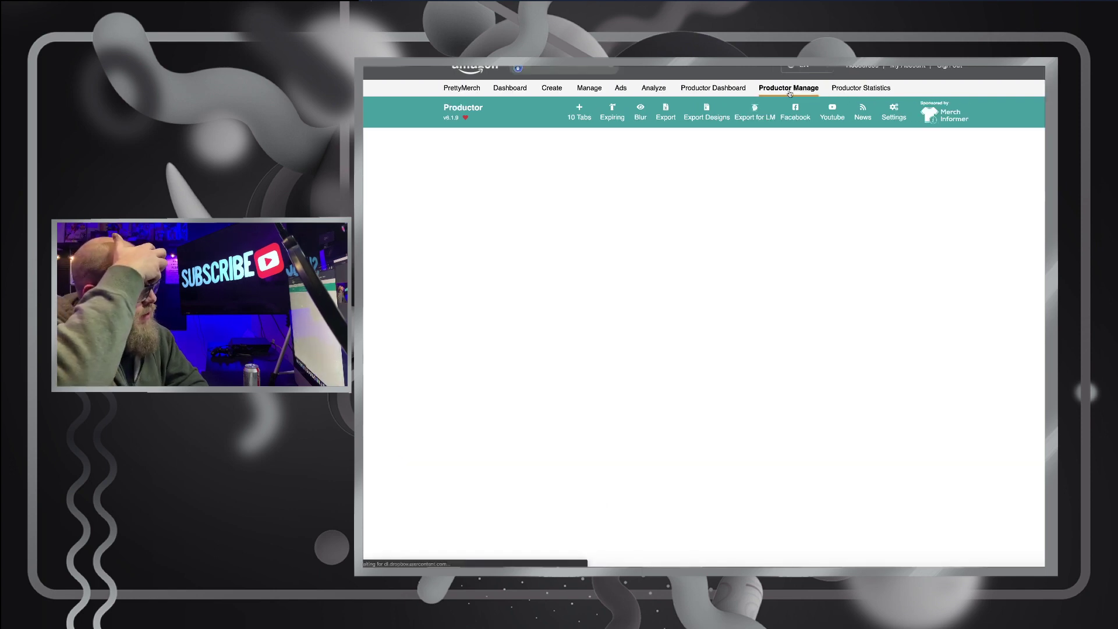
double_click(590, 88)
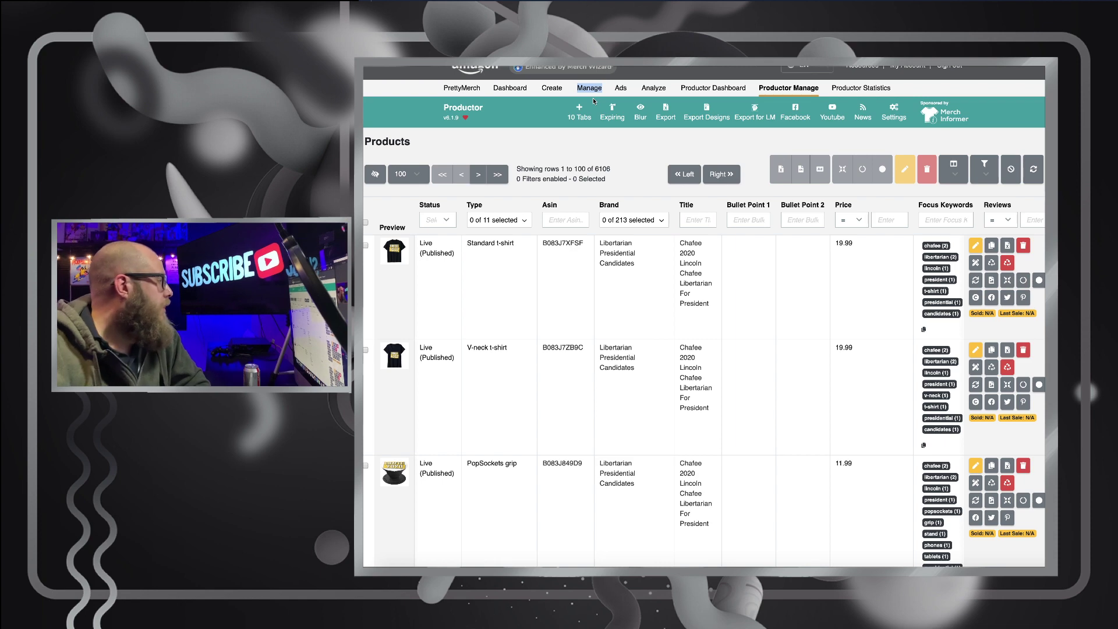
scroll(767, 201, right, 15)
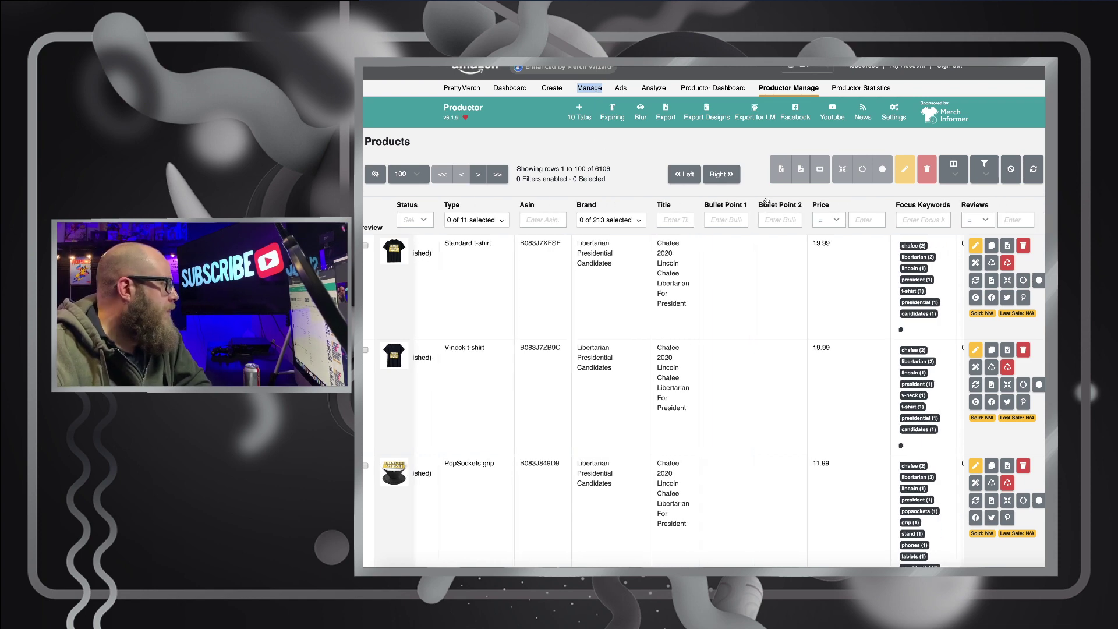
scroll(491, 233, left, 2)
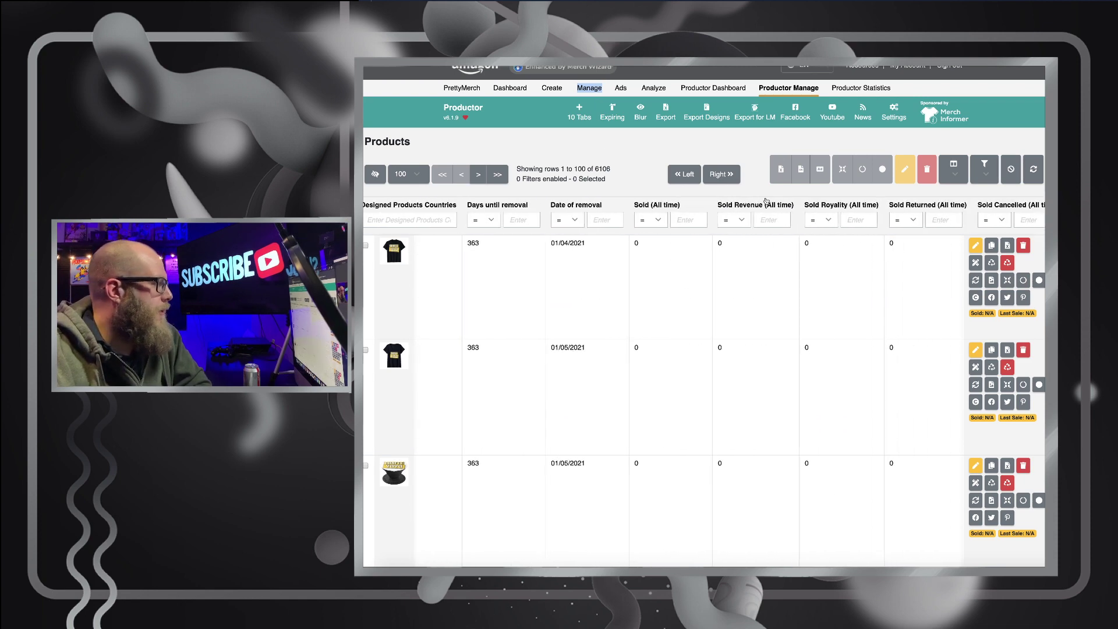
scroll(490, 232, left, 5)
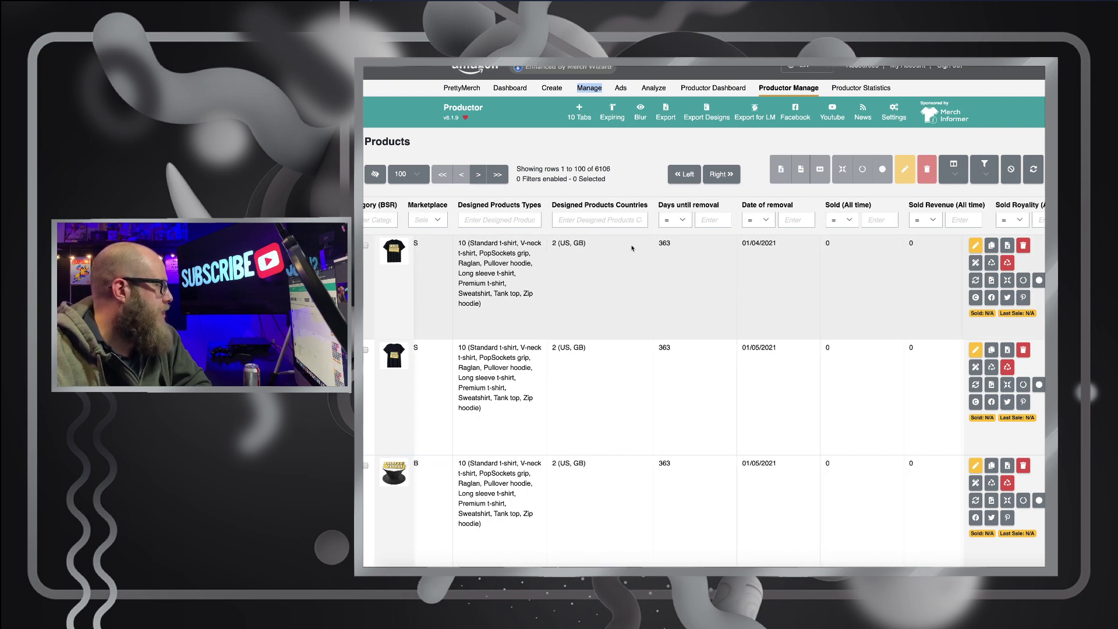
scroll(632, 248, right, 15)
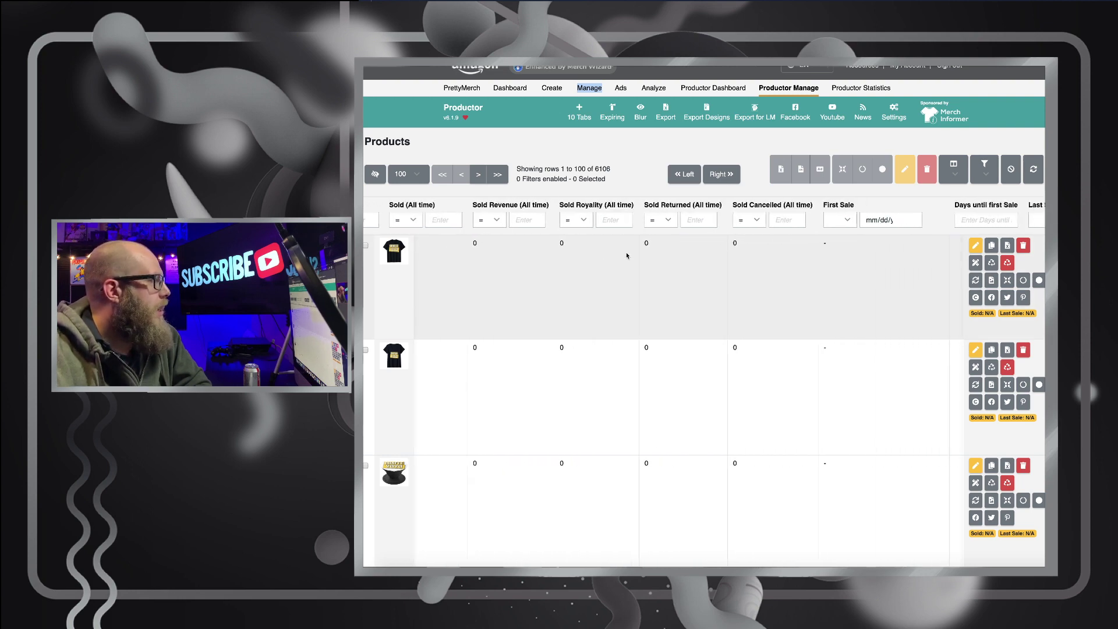
scroll(627, 255, right, 10)
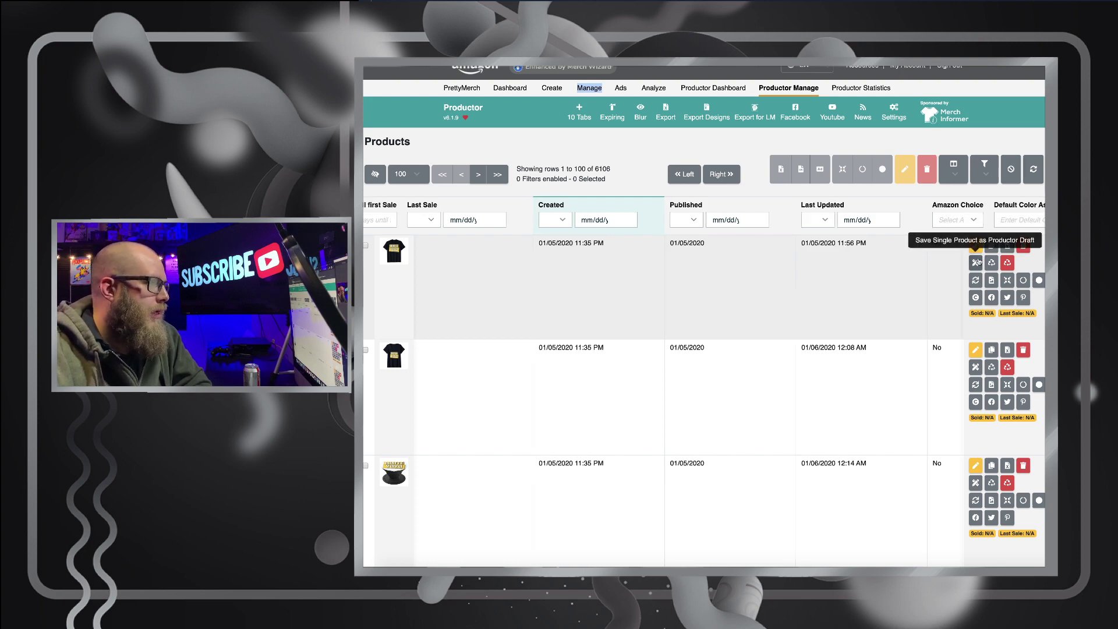
Inspect the first product's row actions, including saving drafts, PopSocket conversion and social sharing
scroll(980, 262, left, 1)
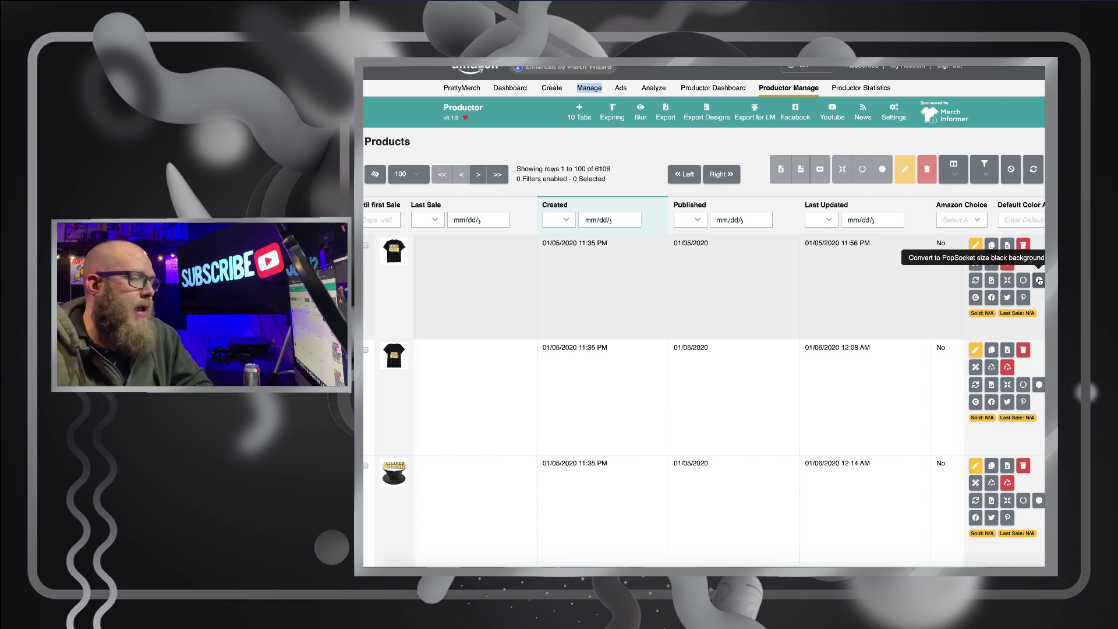
mouse_move(945, 302)
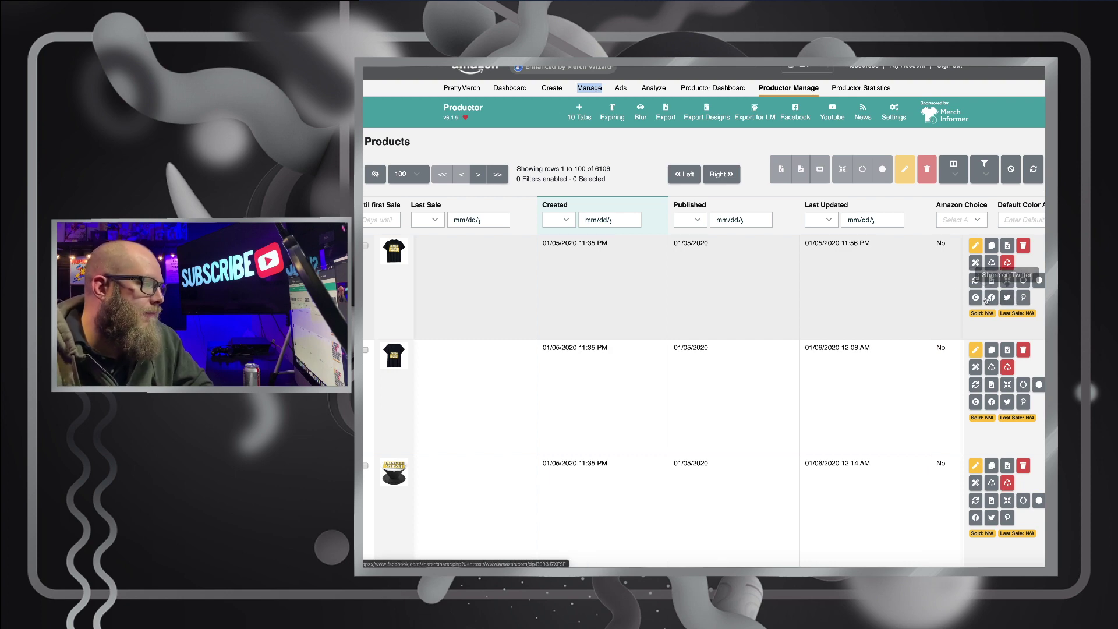
scroll(1025, 303, right, 2)
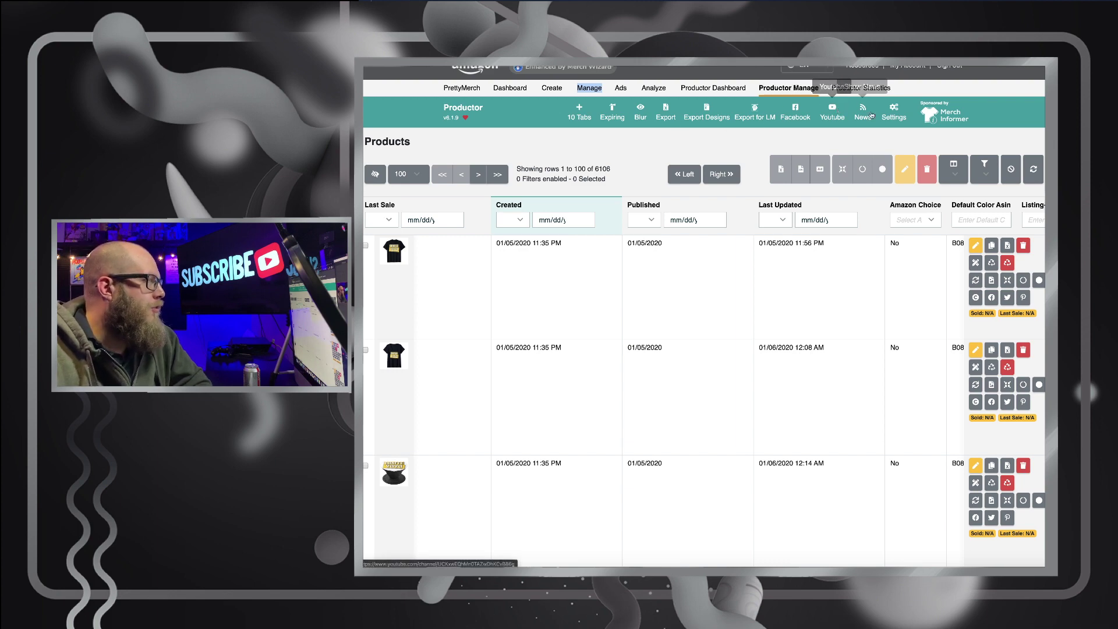
Look through the list of columns available for the products table and close it
click(991, 168)
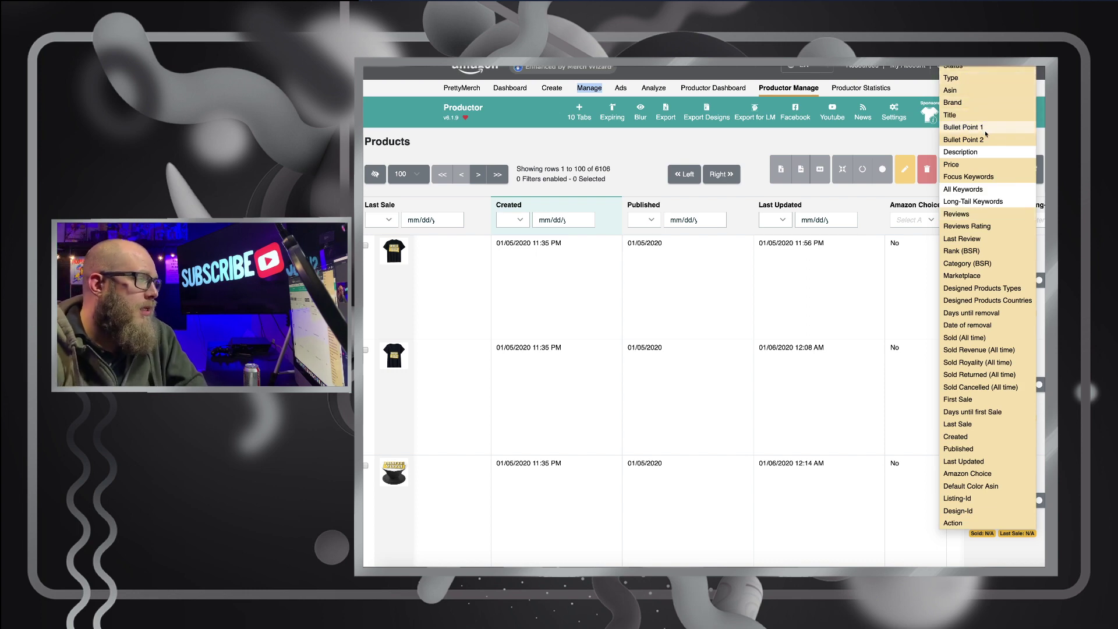
scroll(986, 144, down, 2)
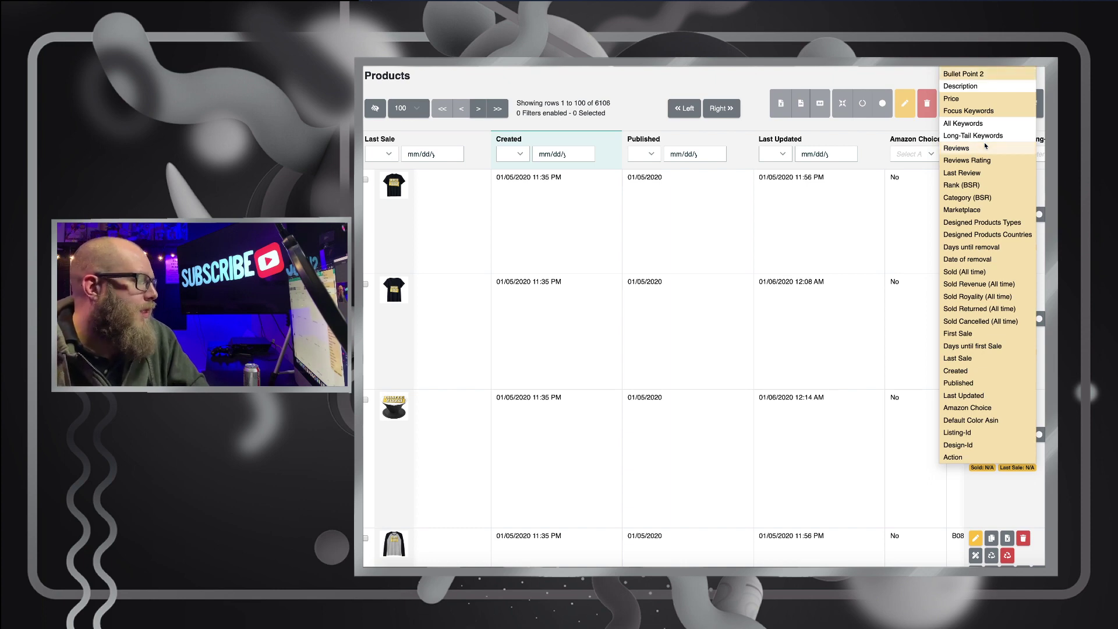
scroll(985, 146, down, 1)
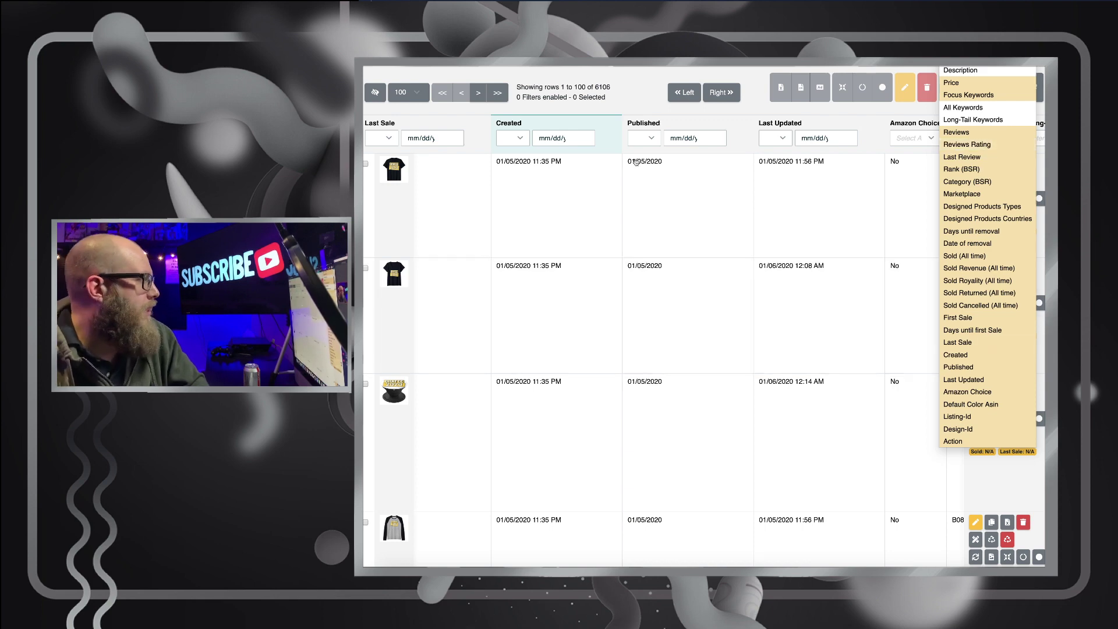
scroll(646, 188, up, 5)
click(710, 147)
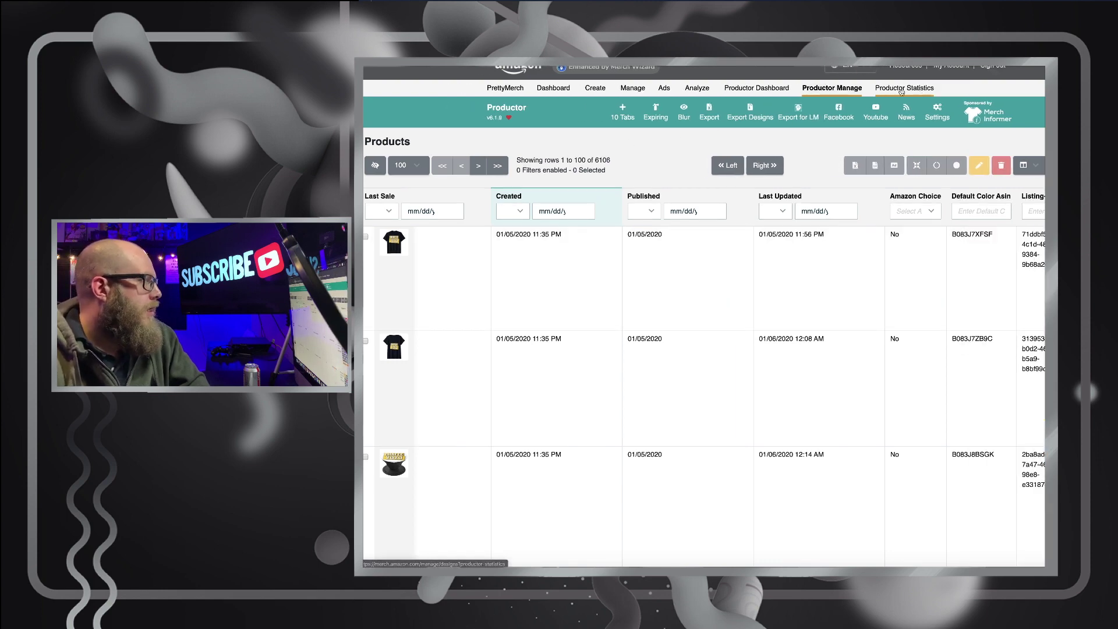
Return to Productor Dashboard to check its database status and sales panels, and open the products list
click(743, 88)
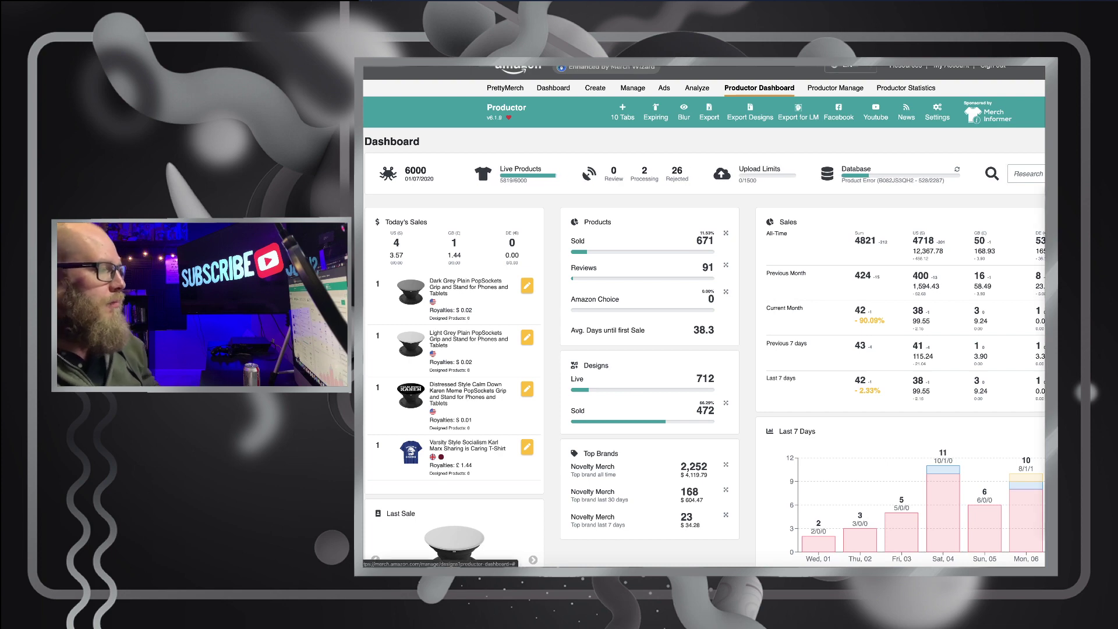
scroll(704, 315, down, 1)
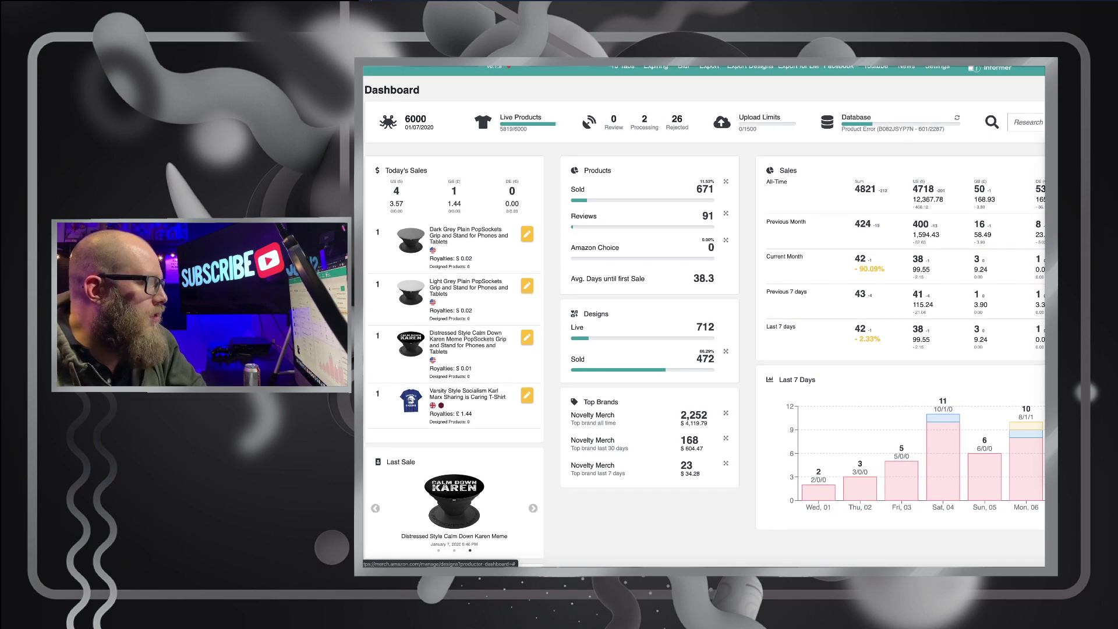
scroll(704, 314, down, 1)
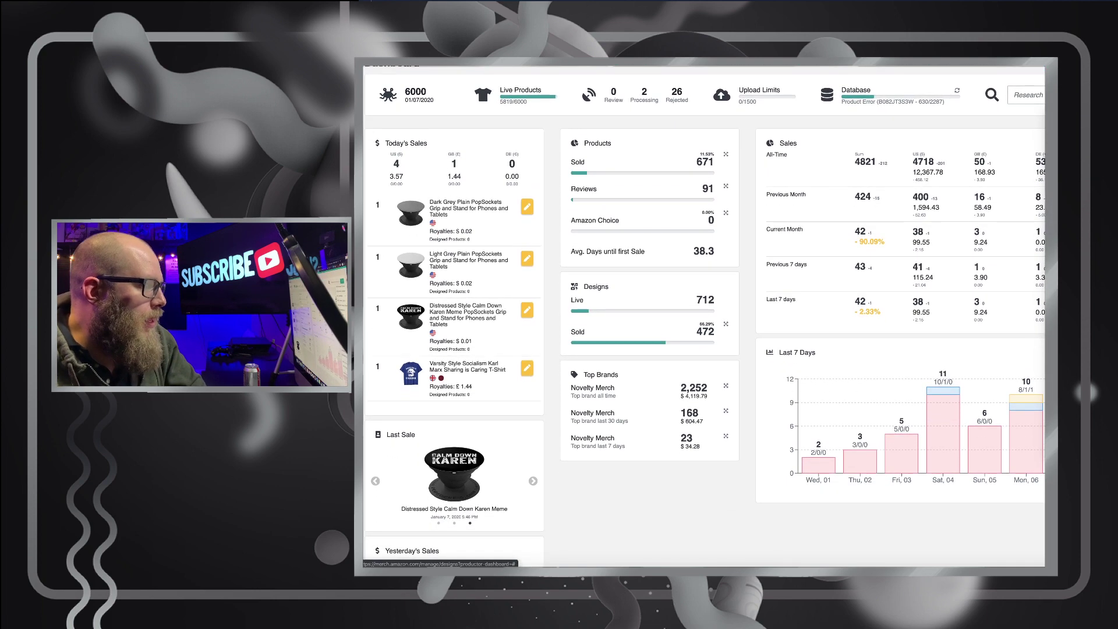
click(520, 90)
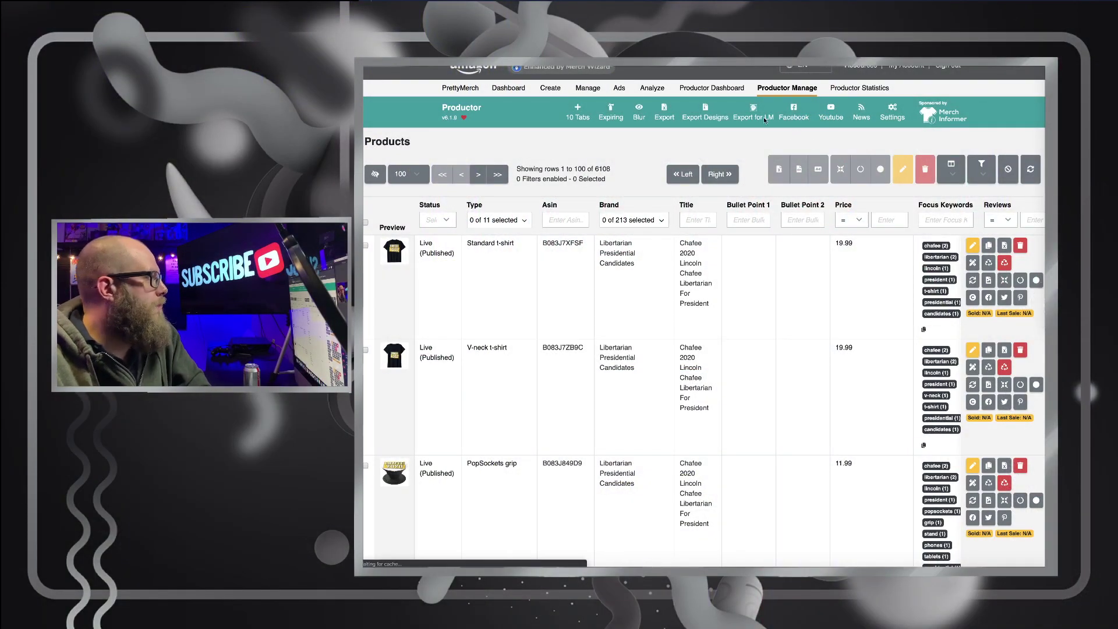
Go back to Productor Dashboard, research [US] Standard T-shirts on Amazon and browse the resulting shirts
click(706, 89)
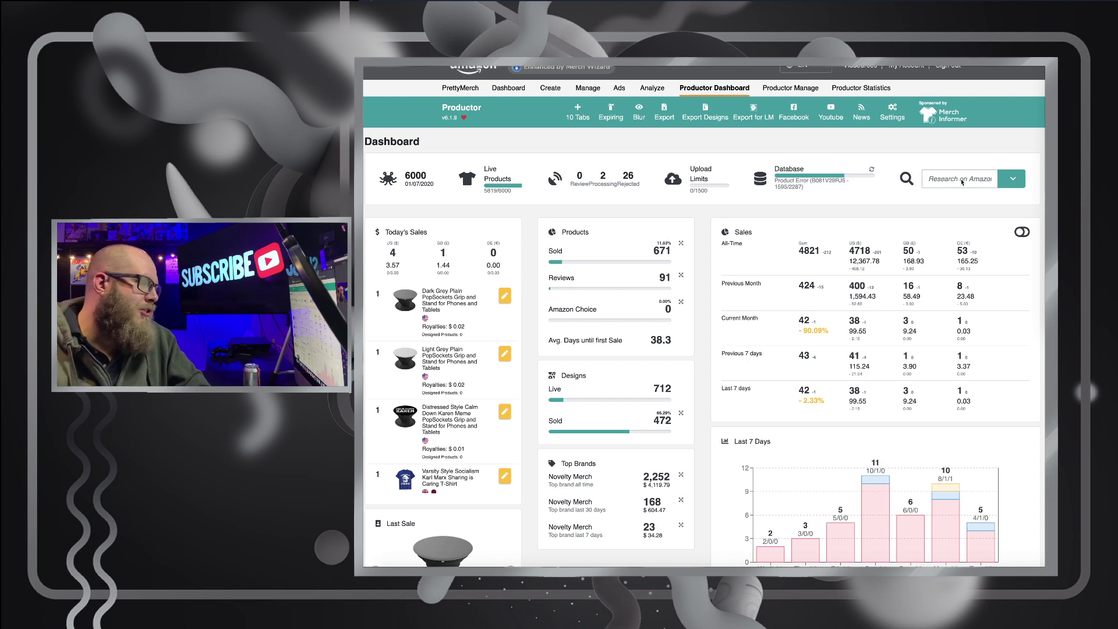
click(1014, 180)
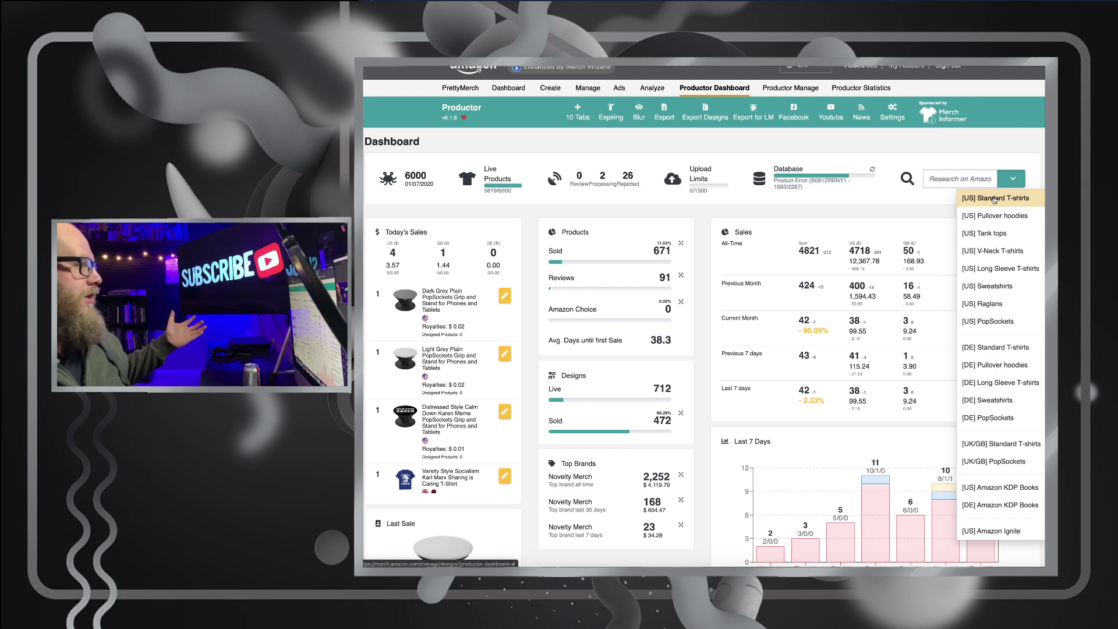
click(994, 199)
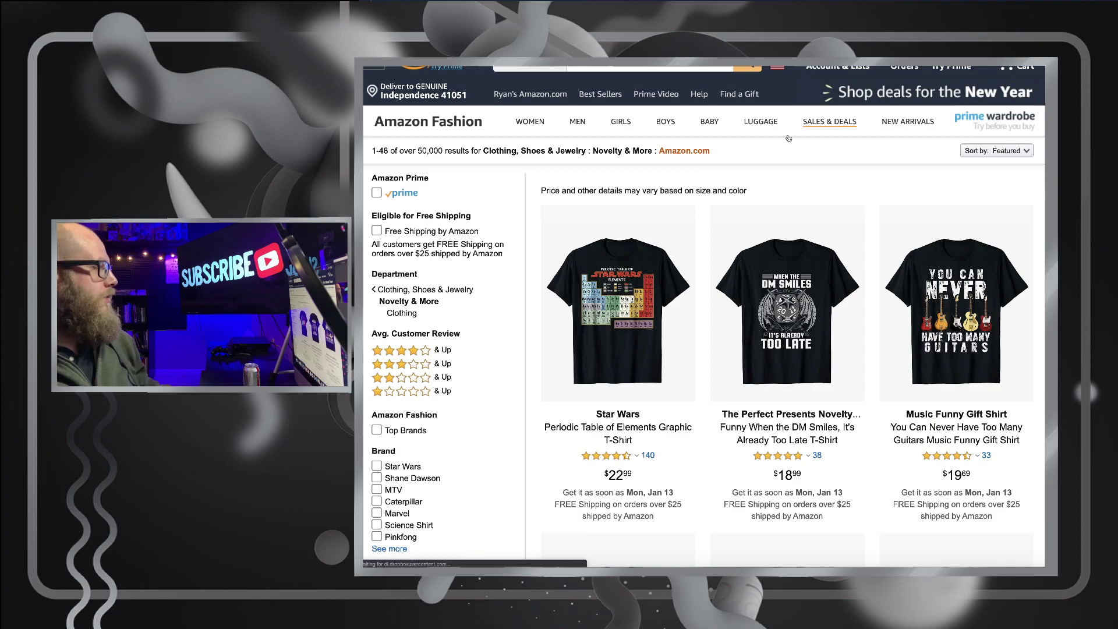
scroll(850, 246, down, 6)
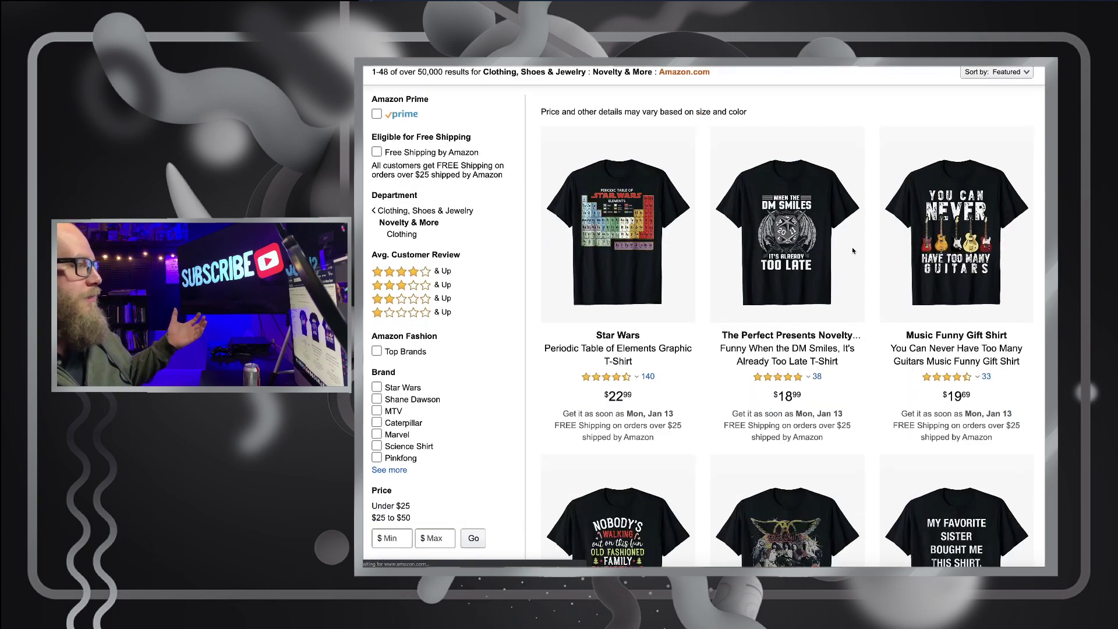
Check the keyword lists and statistics above the Amazon shirt results, and return to Productor Dashboard
scroll(851, 247, up, 4)
scroll(853, 250, up, 3)
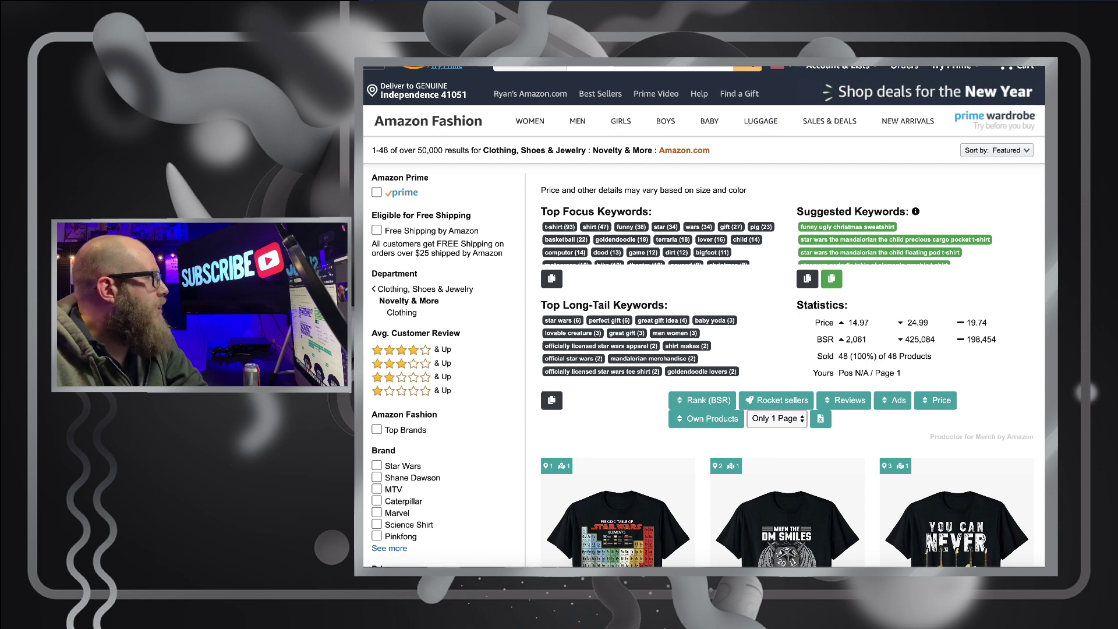
key(ctrl+Tab)
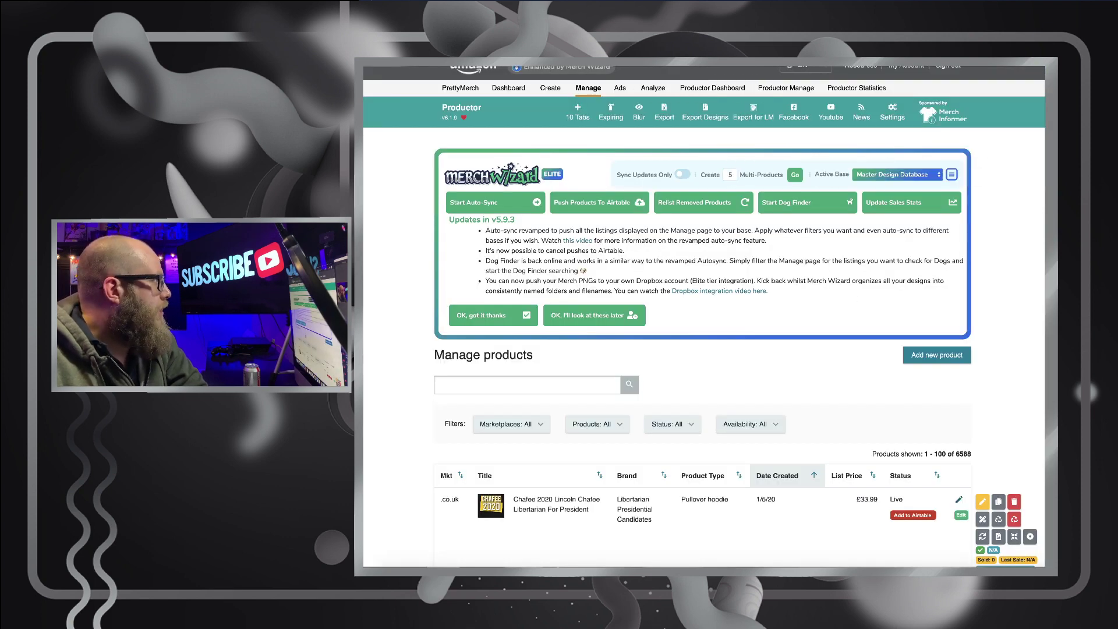
key(ctrl+Tab)
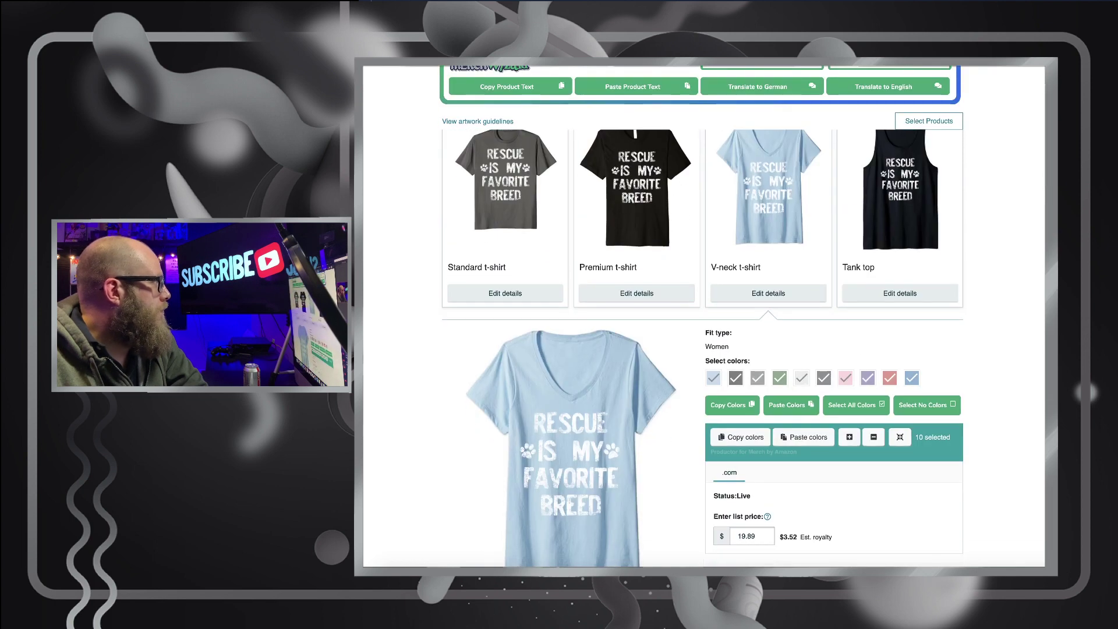
key(ctrl+Tab)
key(ctrl+Tab)
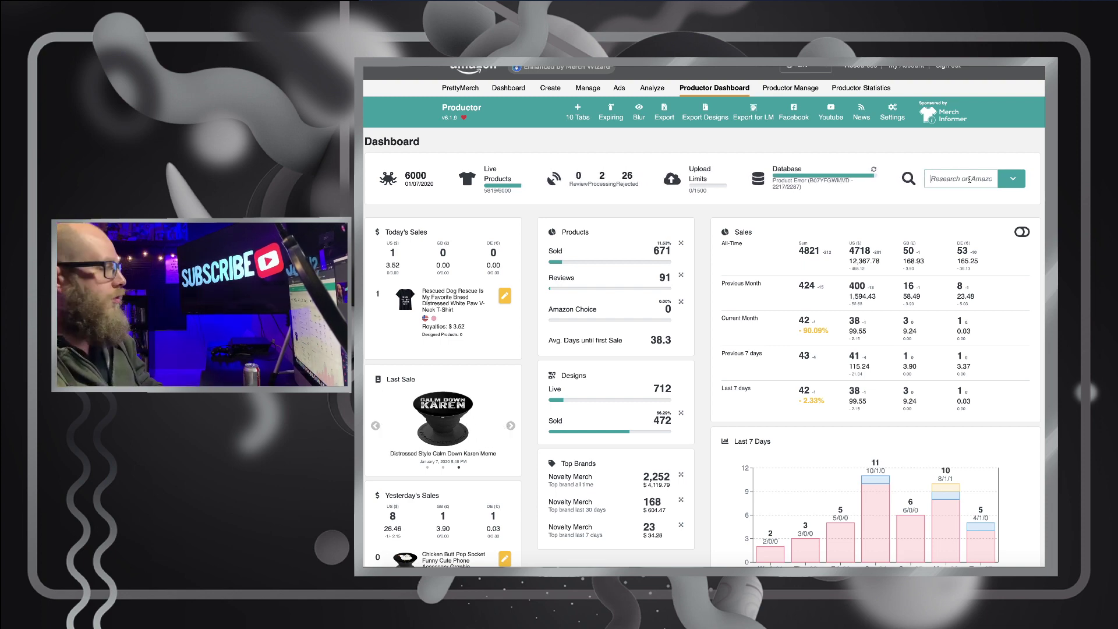
Research "Rescue Dog" on Amazon for [US] Standard T-shirts from the dashboard's research box
text(Rescue Dog)
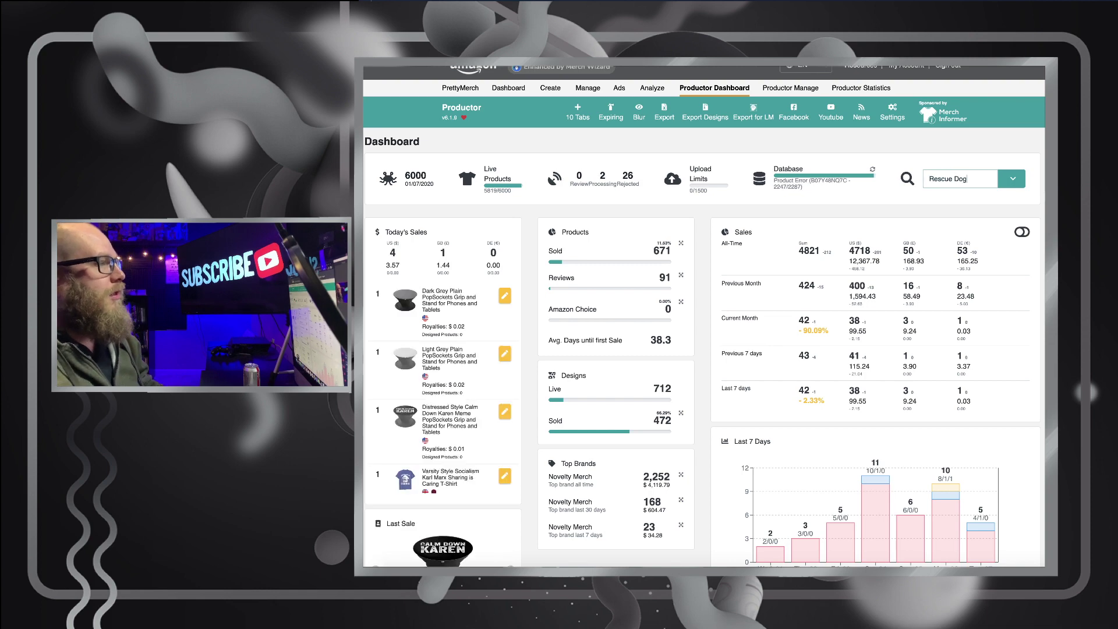
click(1013, 179)
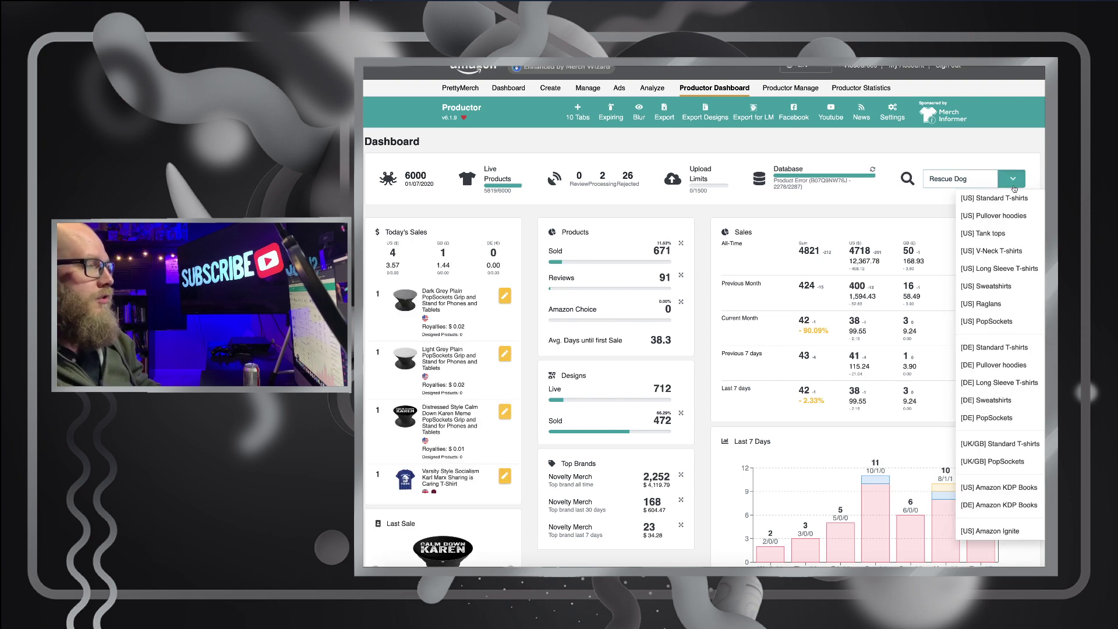
click(1017, 195)
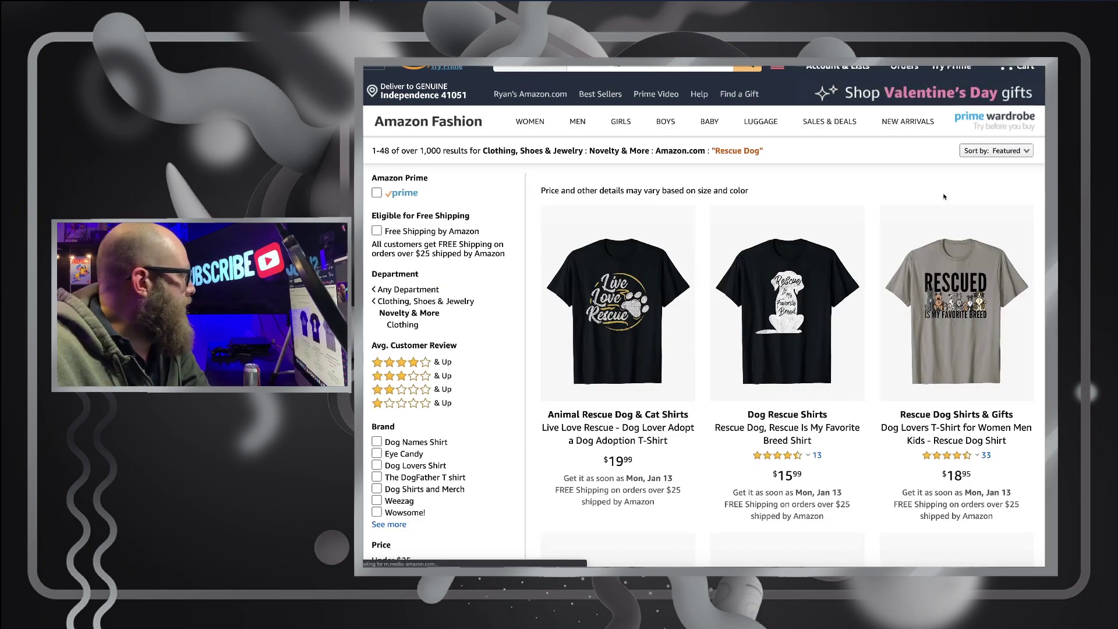
Examine the focus, long-tail and suggested keywords, statistics and sorting options for the Rescue Dog results
scroll(891, 200, down, 10)
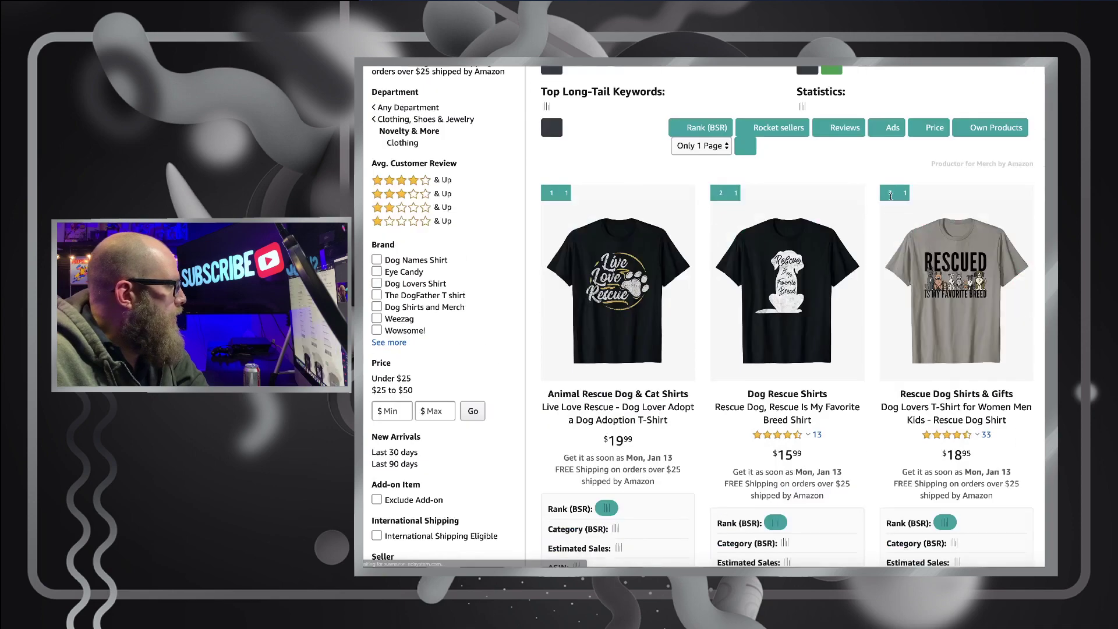
scroll(550, 226, up, 5)
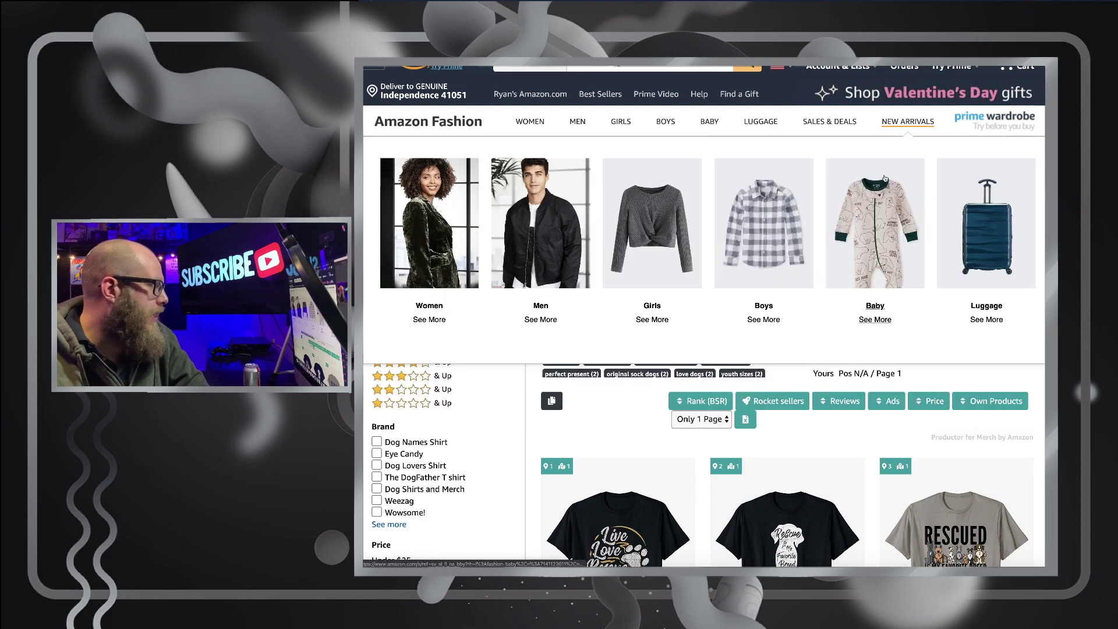
scroll(835, 421, down, 3)
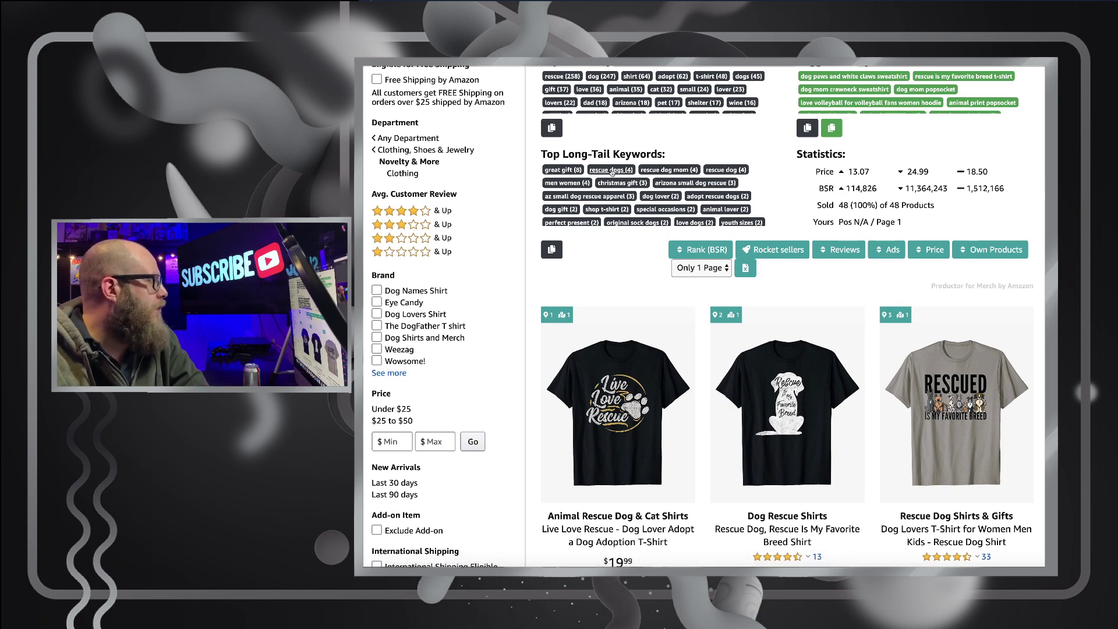
scroll(612, 172, up, 1)
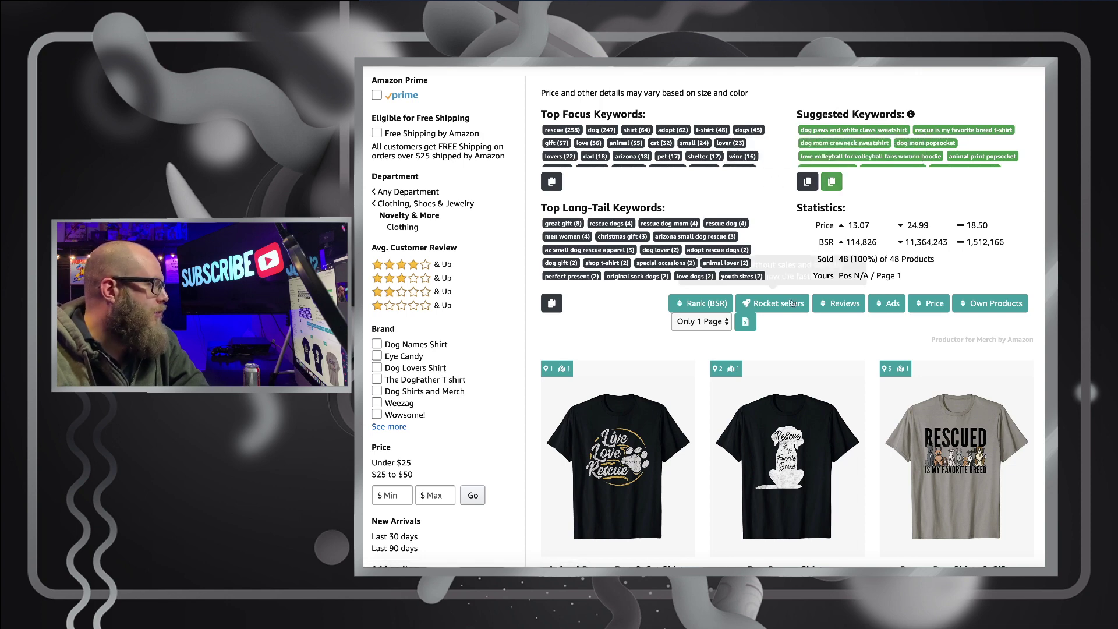
Set the Rescue Dog research to load 5 Pages and browse through the shirt results
click(714, 322)
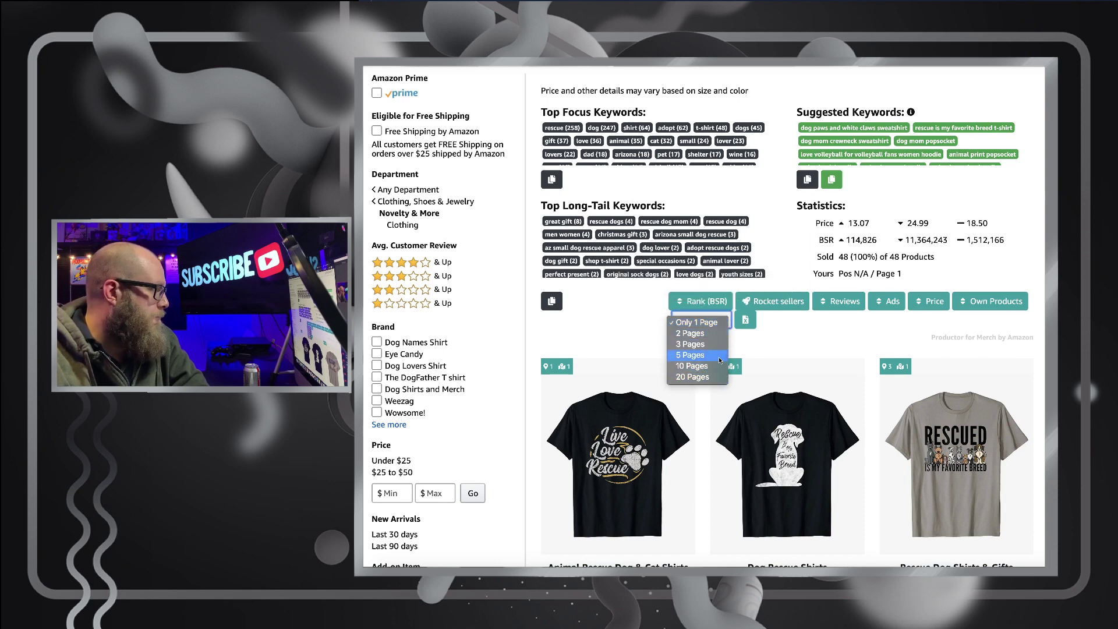
click(698, 356)
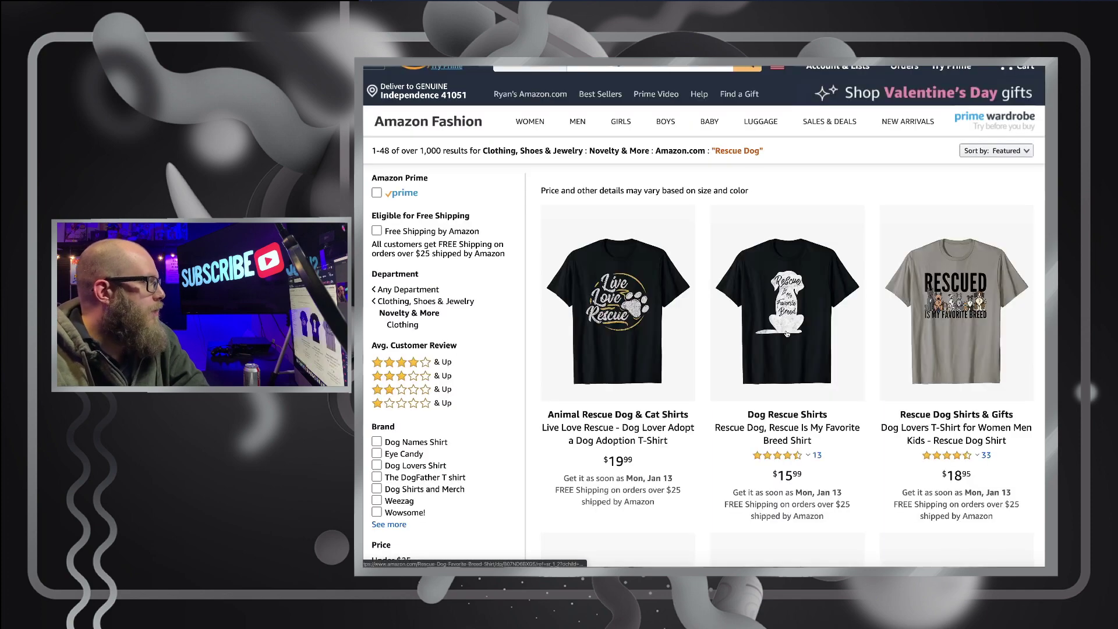
scroll(786, 334, down, 20)
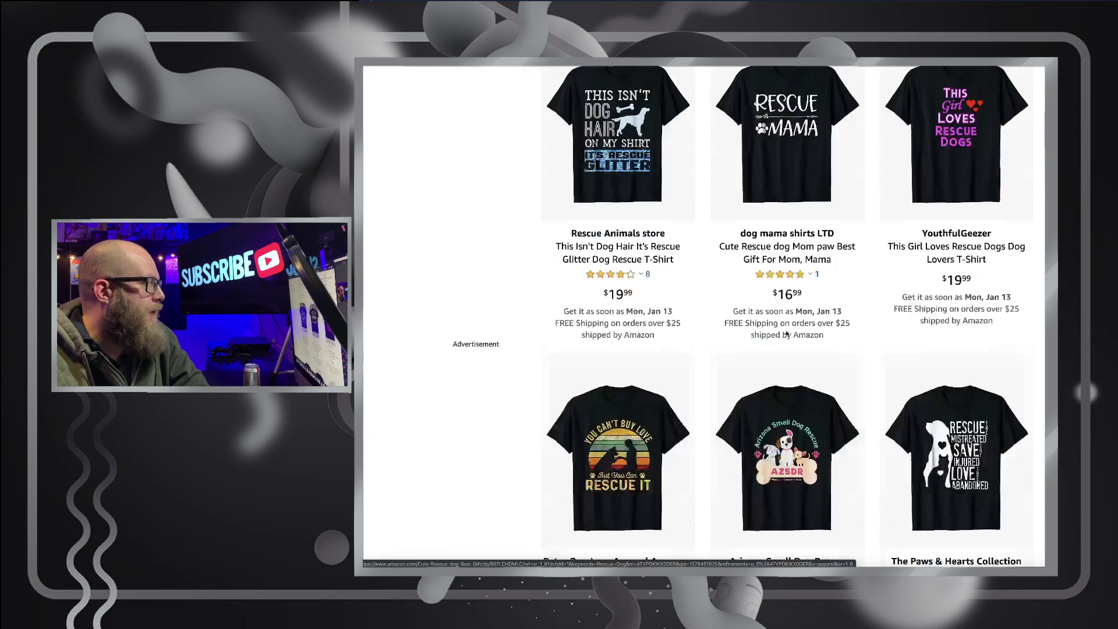
scroll(786, 334, down, 20)
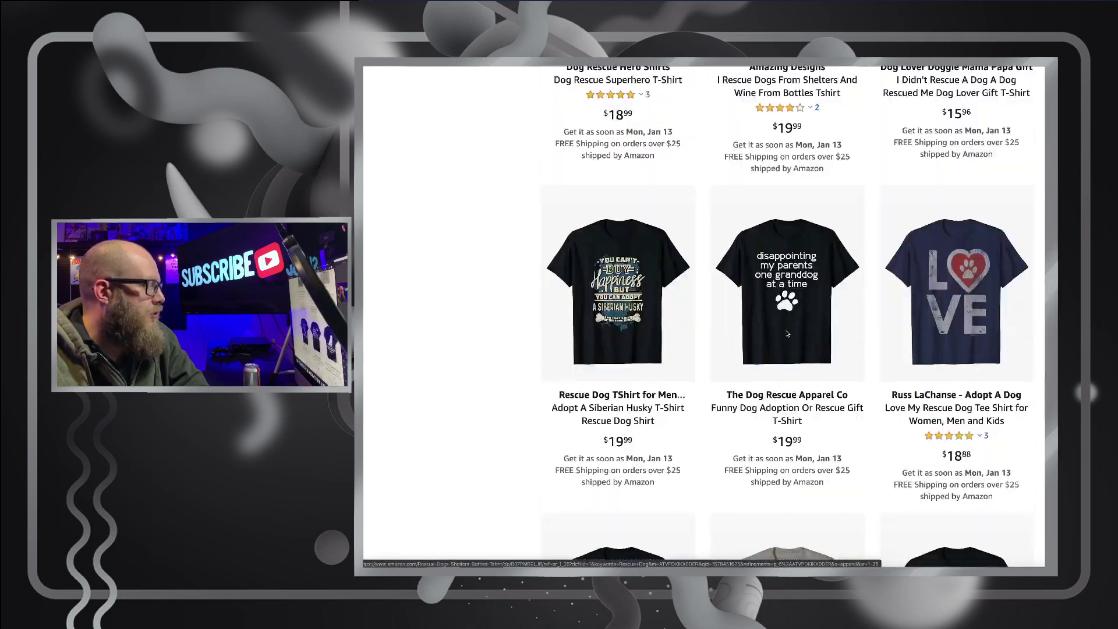
scroll(786, 331, down, 3)
scroll(786, 332, up, 12)
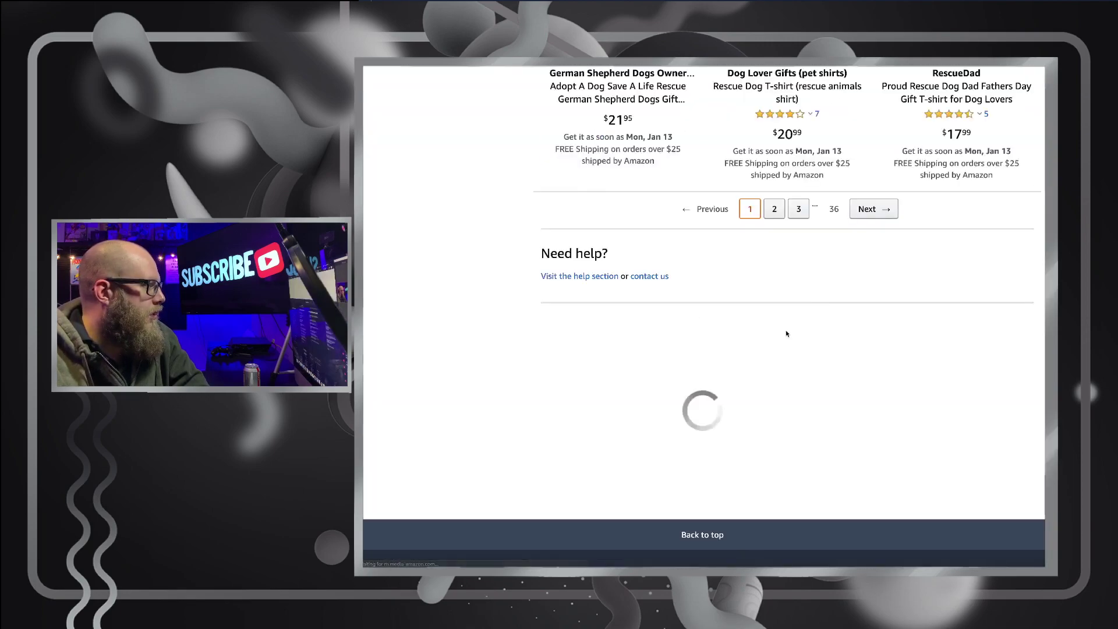
click(786, 334)
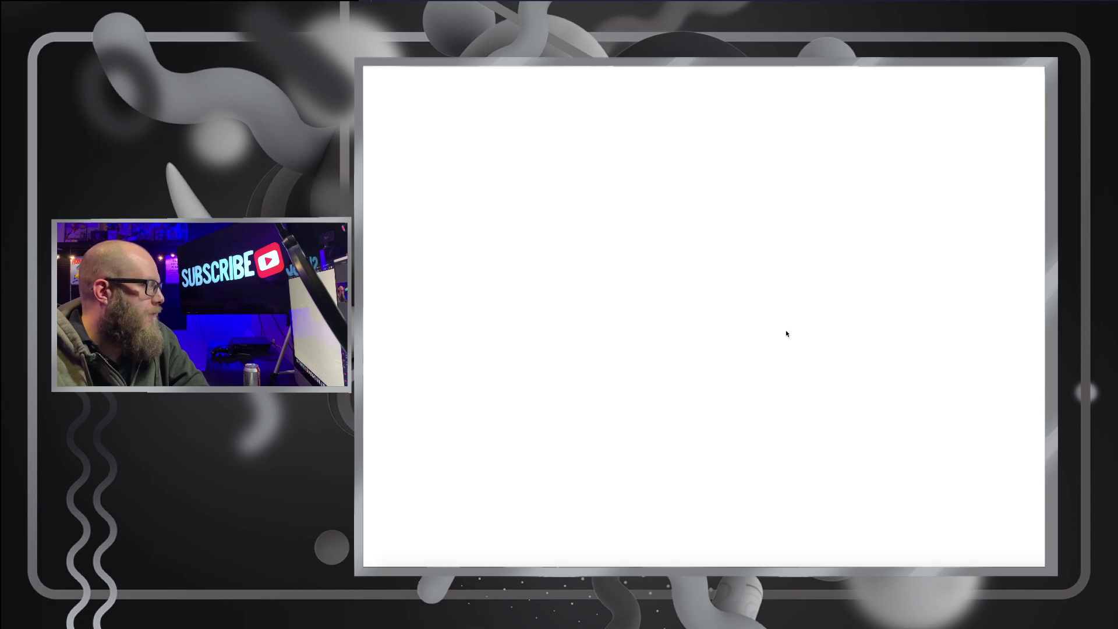